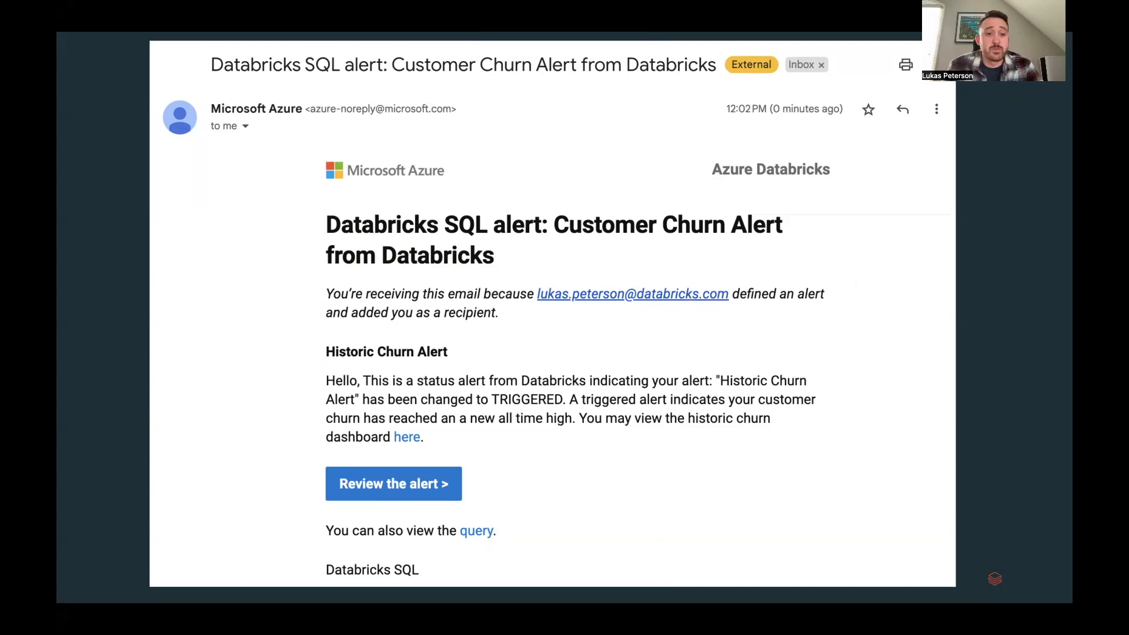
# Leave the slide show, switch to the Historic Customer Churn dashboard in Databricks, and open its draft version
pyautogui.press('Escape')
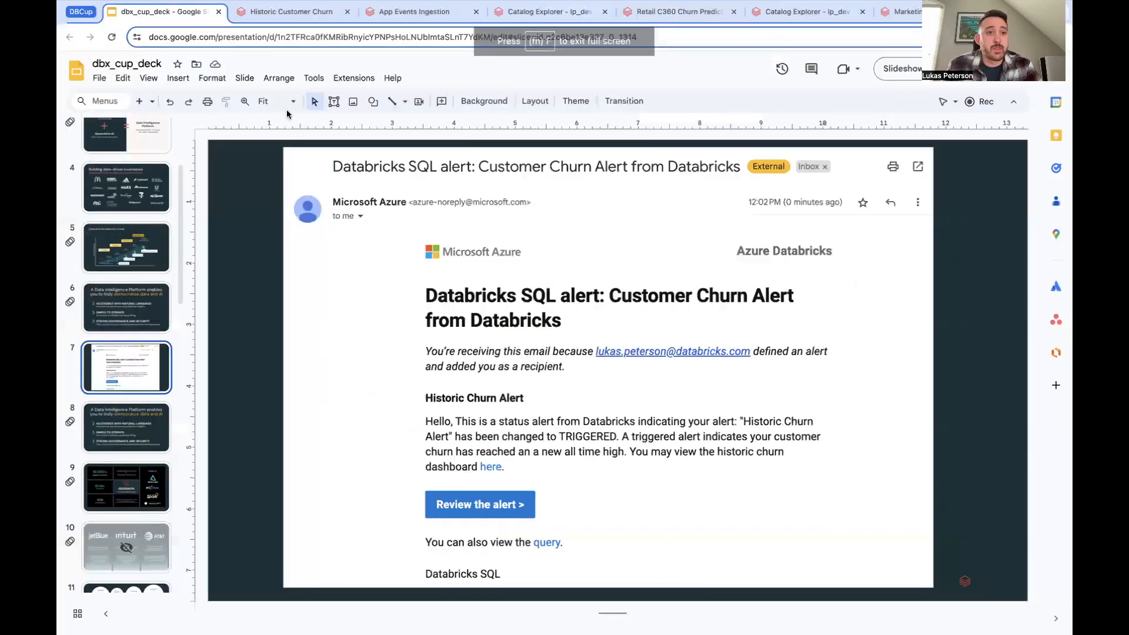
pyautogui.click(282, 20)
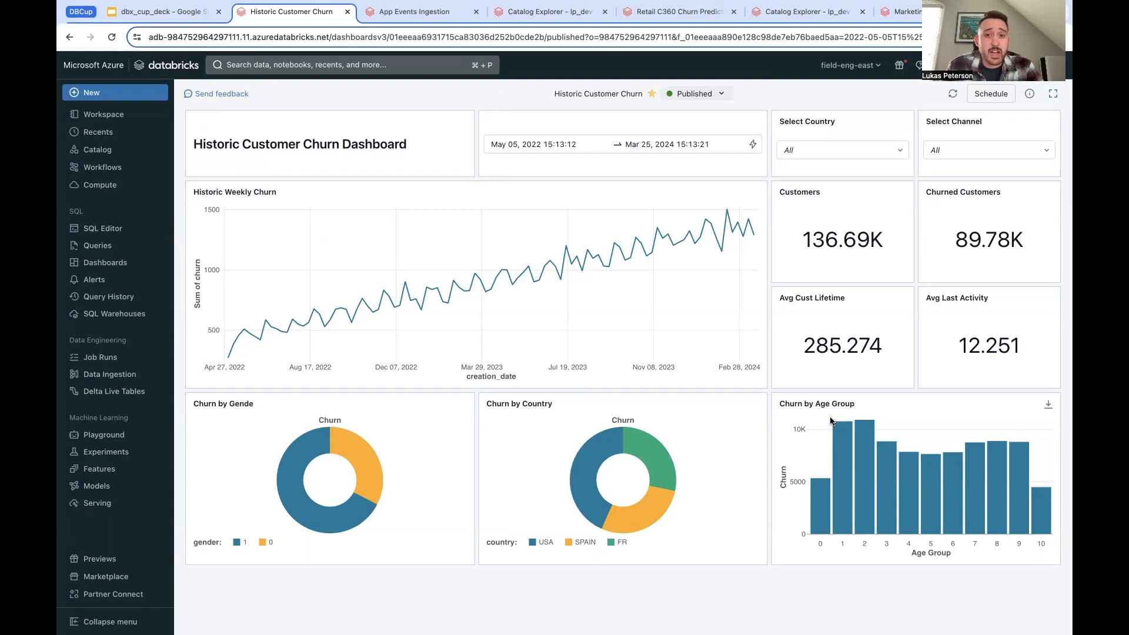
pyautogui.click(717, 94)
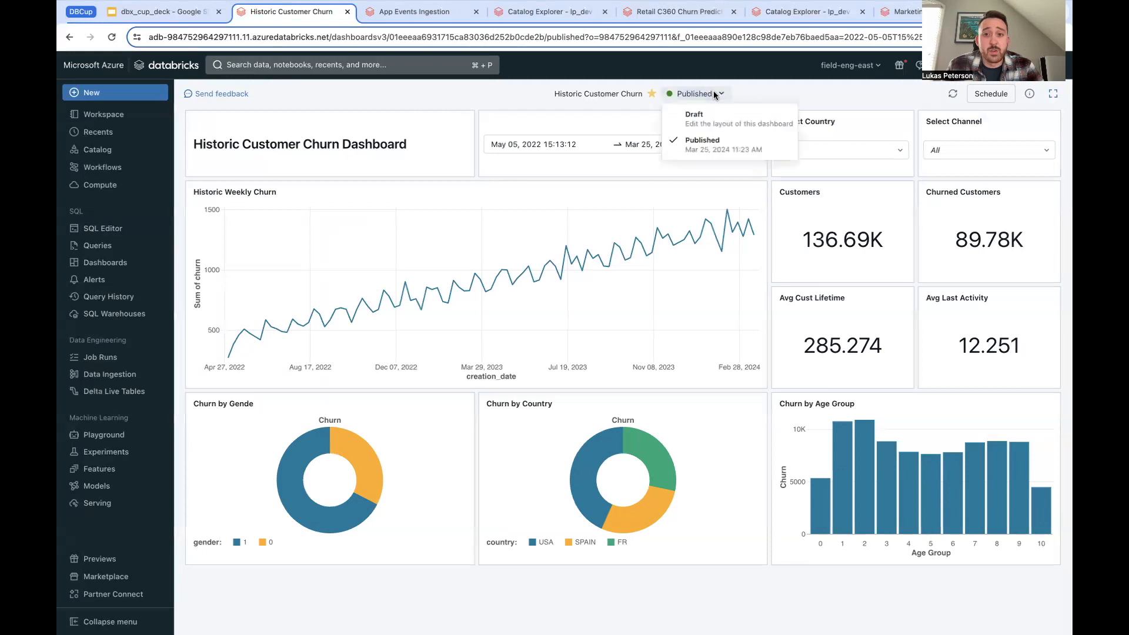
pyautogui.click(725, 121)
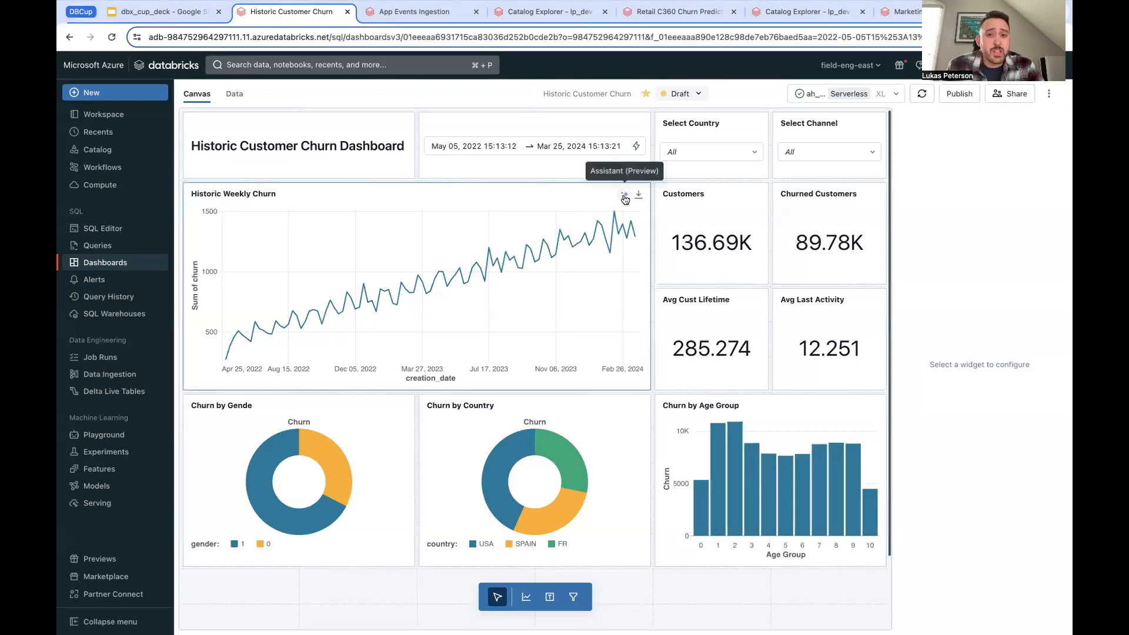
# Have the assistant edit the Historic Weekly Churn chart with the prompt "split this chart by country" and accept the result
pyautogui.click(624, 196)
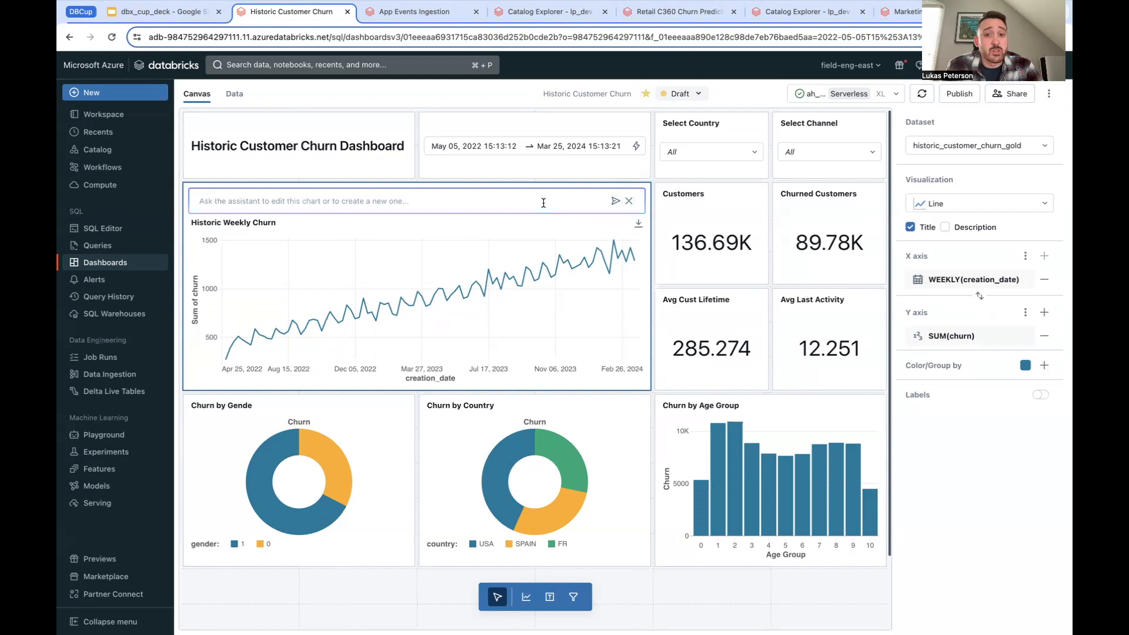
pyautogui.write('split this chart by country')
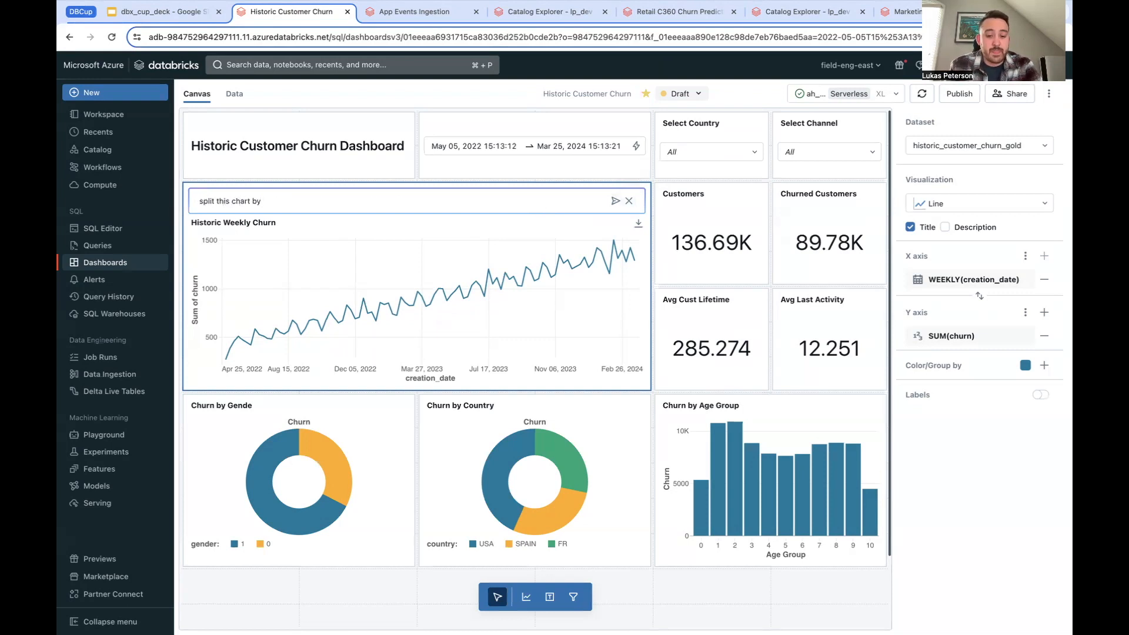
pyautogui.press('Return')
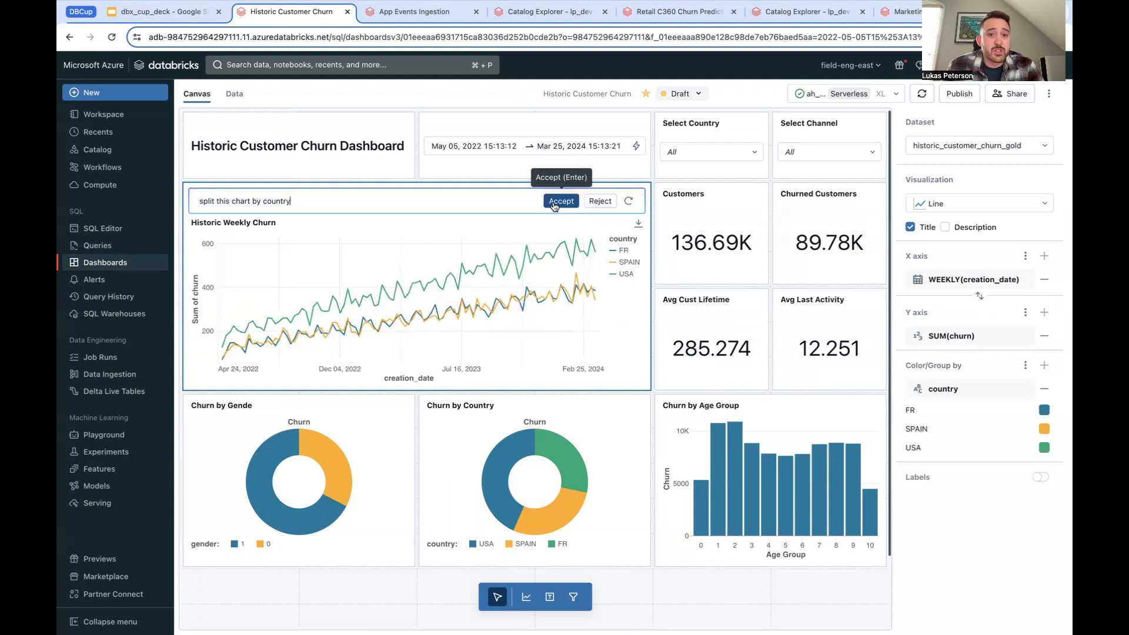
pyautogui.click(556, 202)
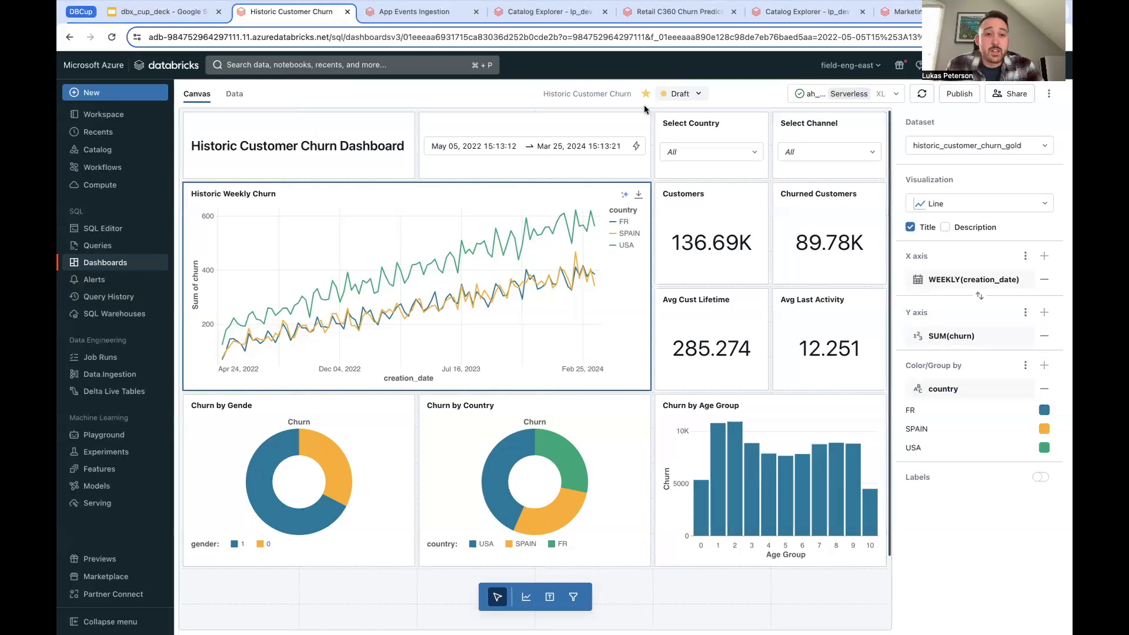
# Search the workspace for "historic customer churn" and open the historic_customer_churn_gold materialized view in lp_dev.retail_c360_lp
pyautogui.click(410, 66)
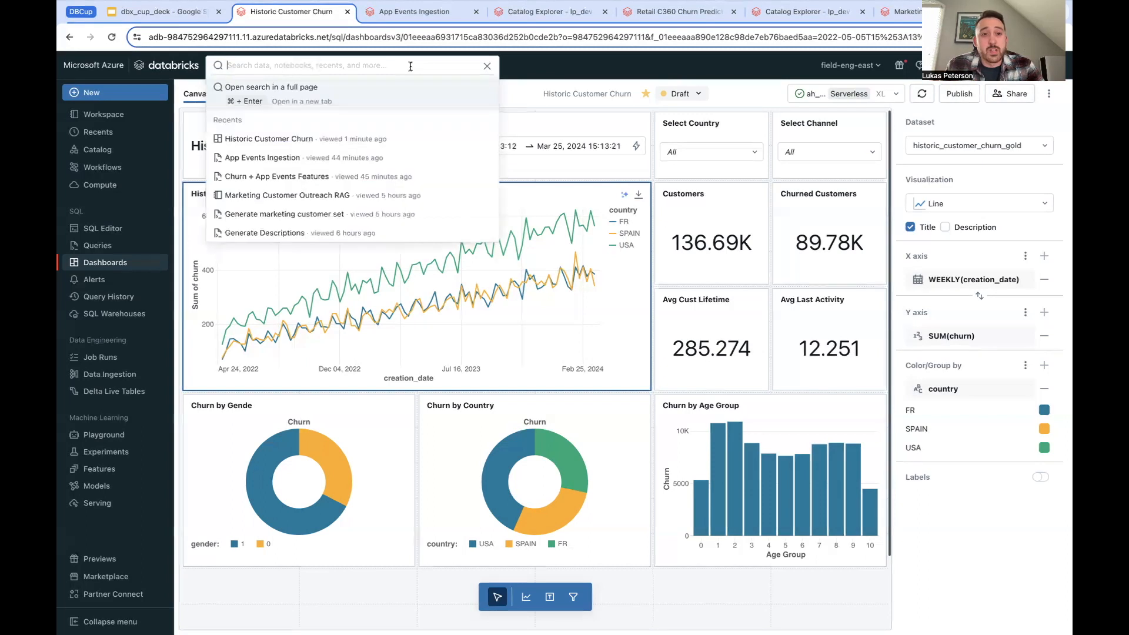
pyautogui.write('historic customer chr')
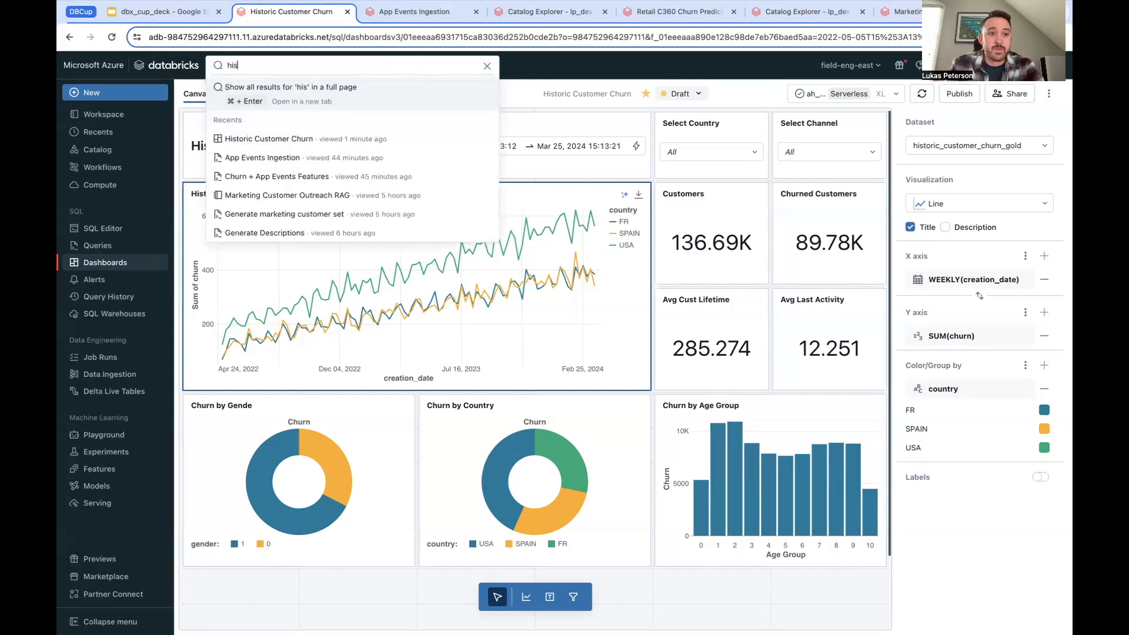
pyautogui.press('BackSpace')
pyautogui.write('urn')
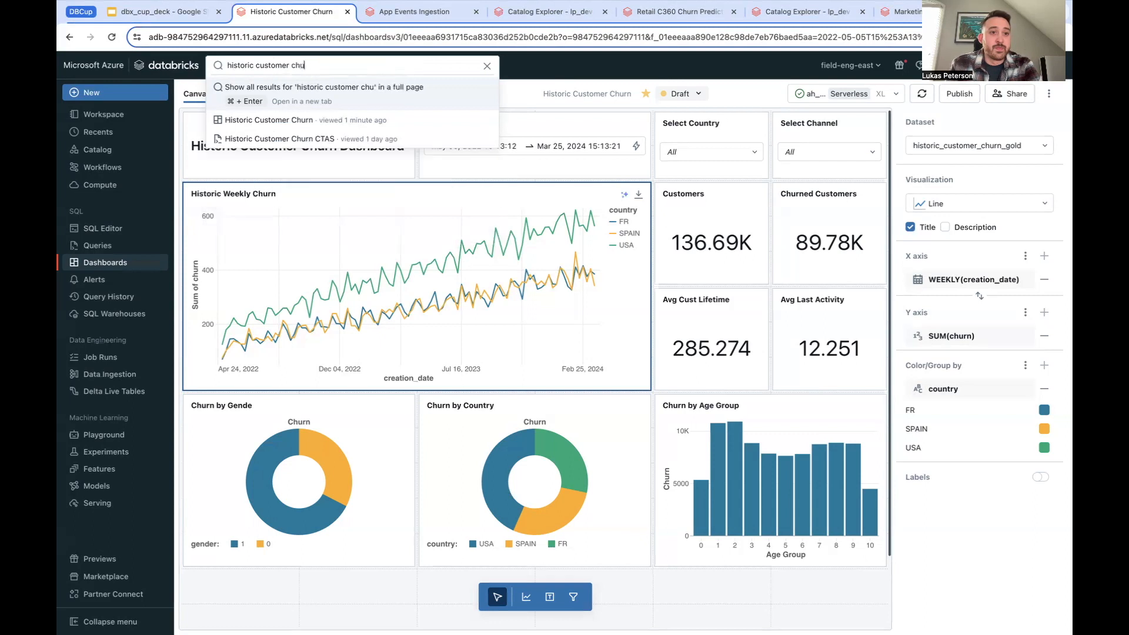
pyautogui.press('Return')
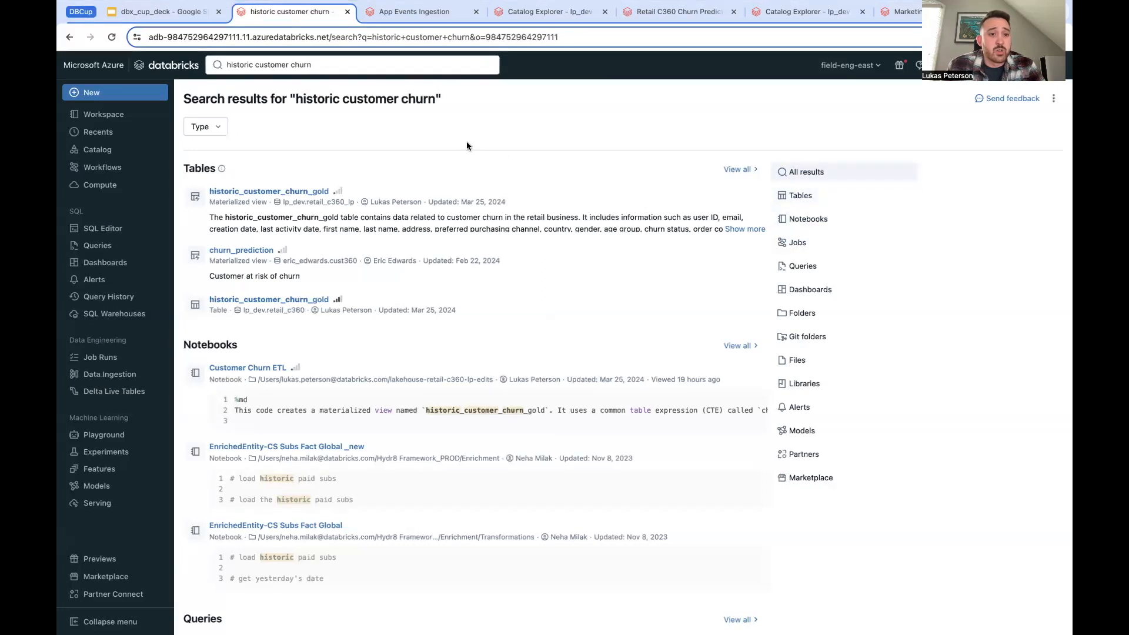
pyautogui.click(305, 191)
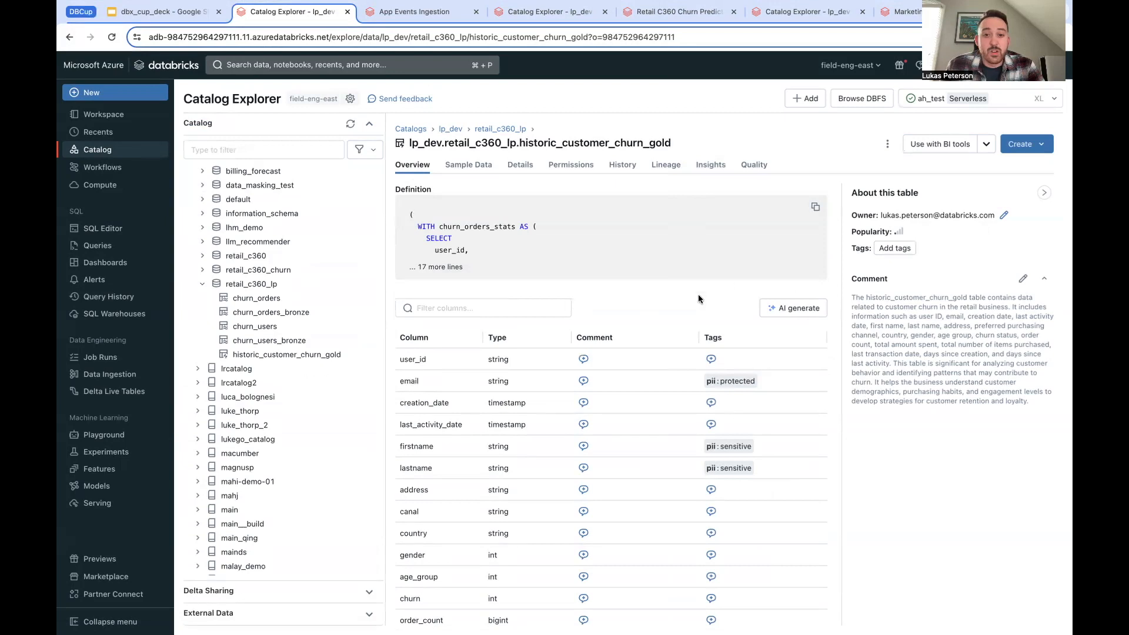
# Generate AI comment suggestions for the columns of historic_customer_churn_gold and review them
pyautogui.scroll(-3, 698, 296)
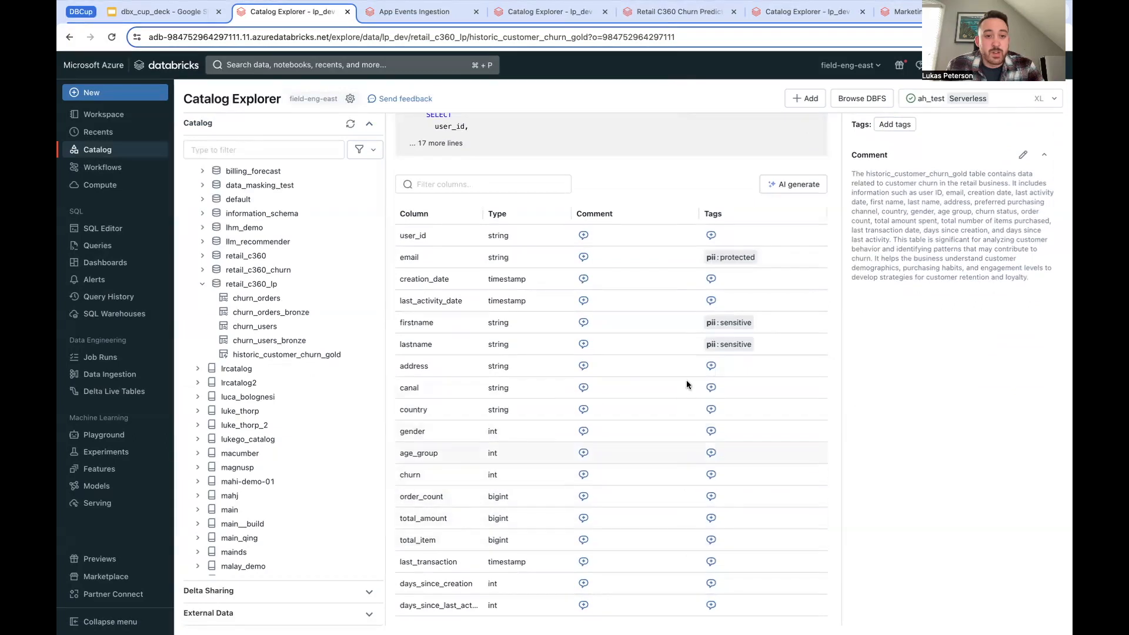
pyautogui.scroll(1, 686, 384)
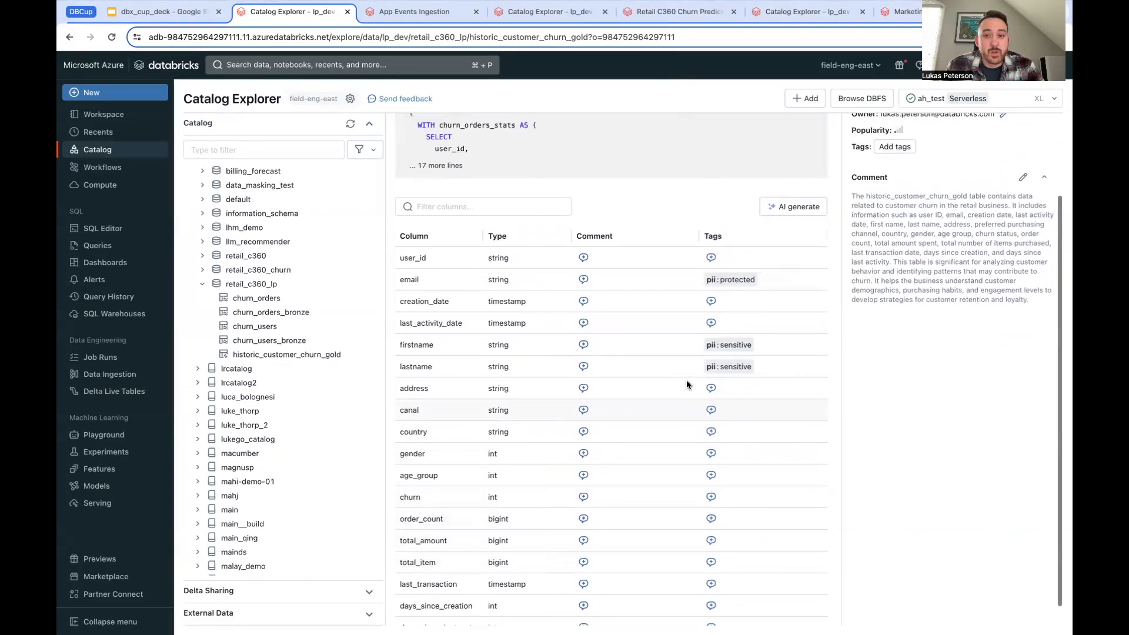
pyautogui.click(802, 209)
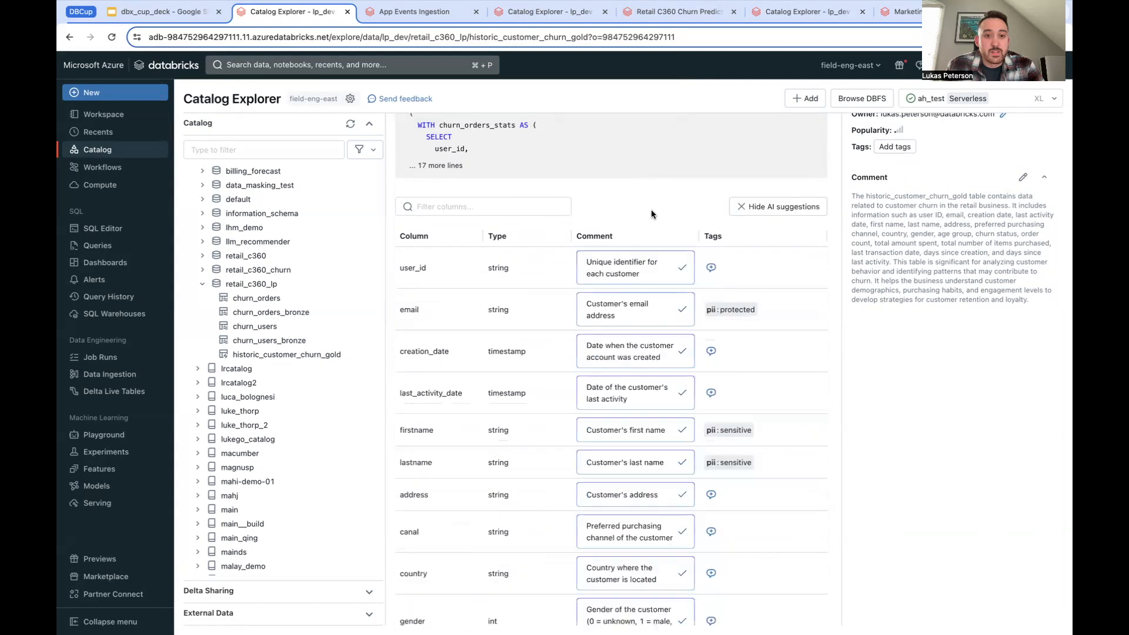
pyautogui.scroll(-2, 651, 214)
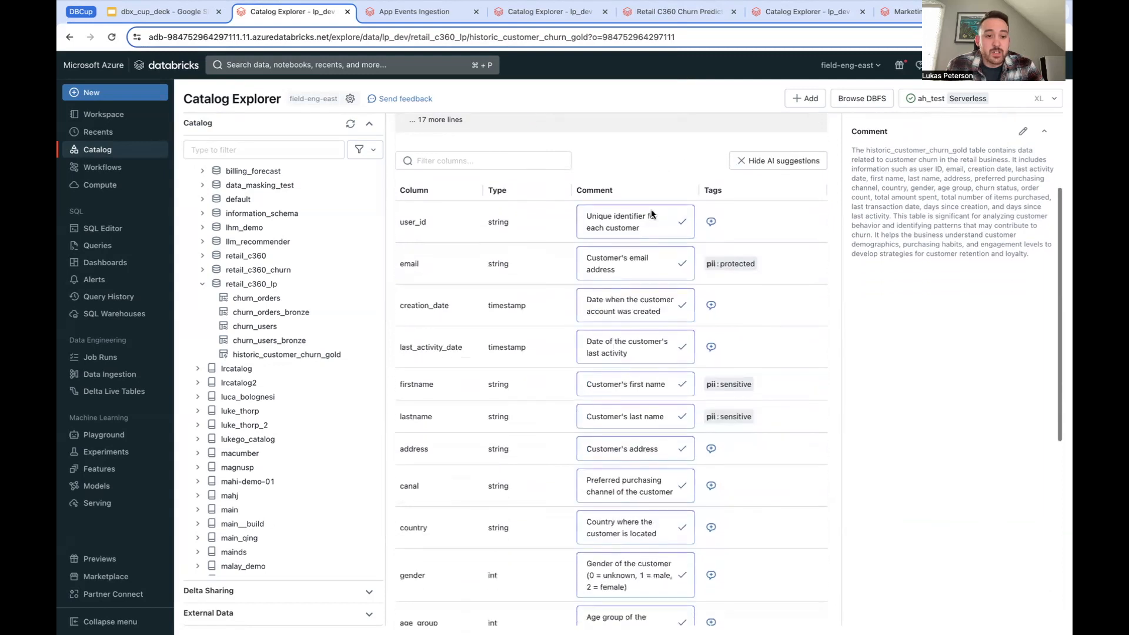
pyautogui.scroll(-3, 651, 212)
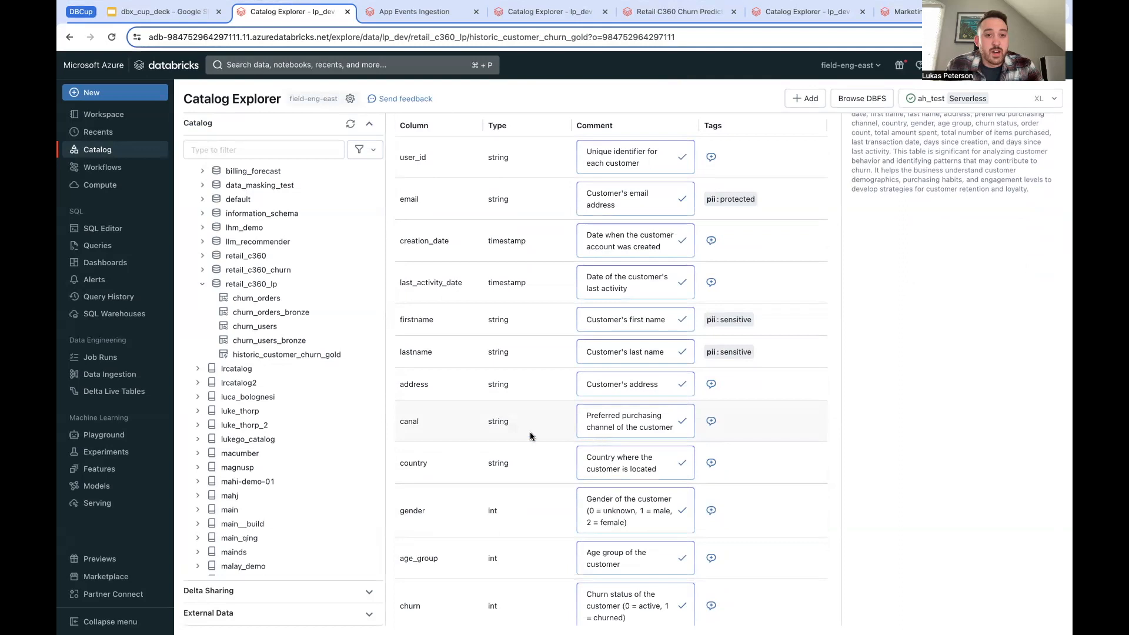
pyautogui.scroll(3, 530, 432)
pyautogui.scroll(2, 531, 432)
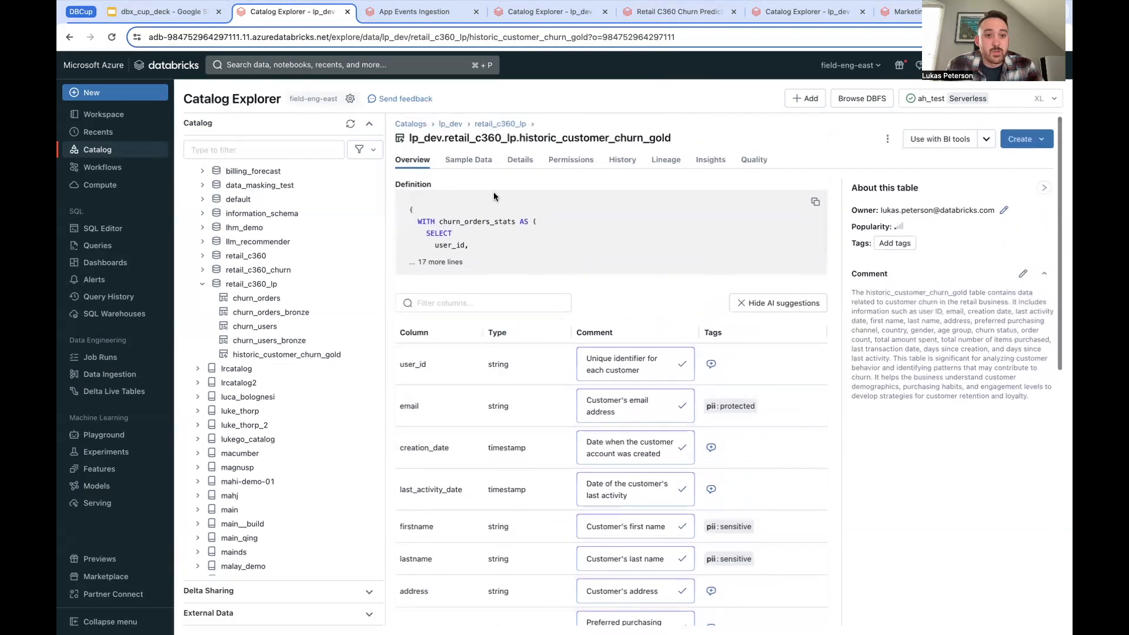
# Examine the sample data of historic_customer_churn_gold, including the email, name and address columns
pyautogui.click(471, 166)
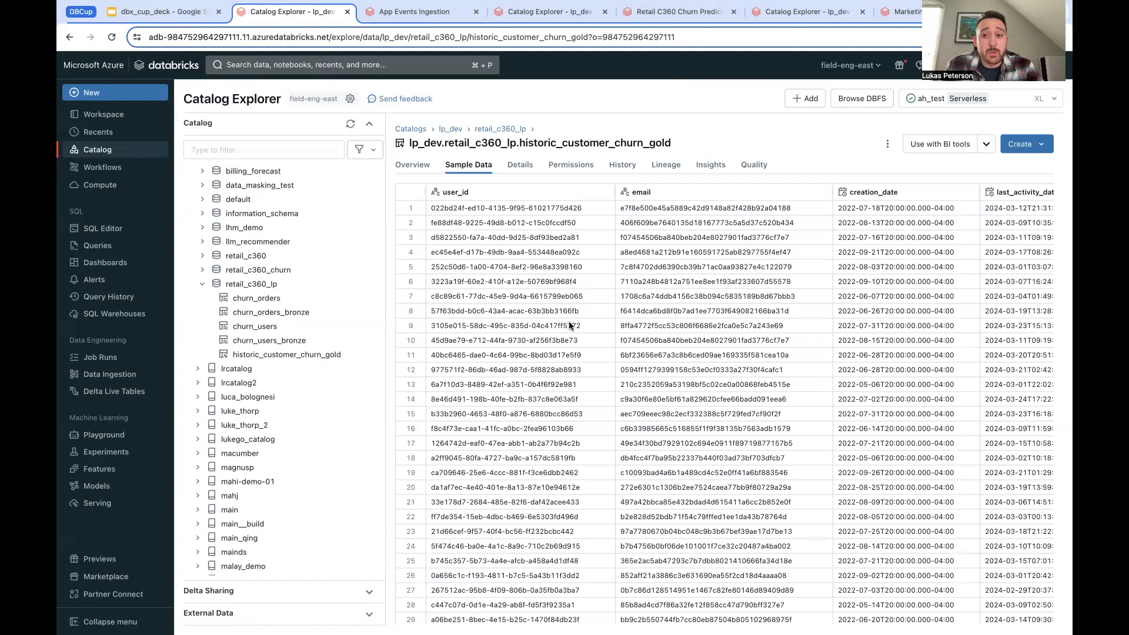
pyautogui.hscroll(2, 569, 321)
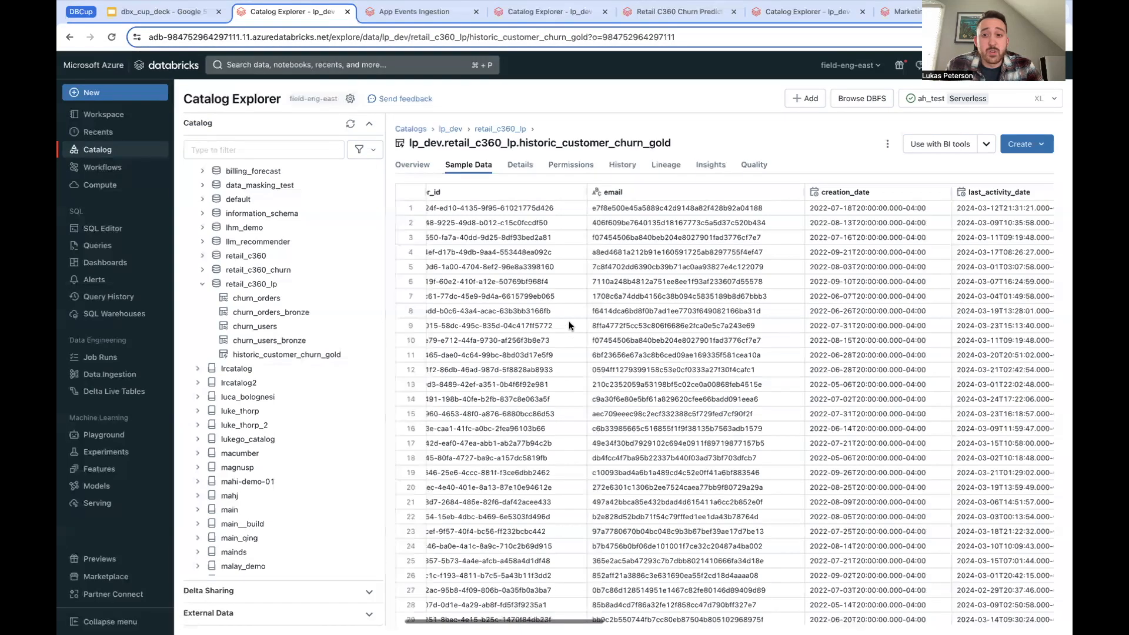
pyautogui.hscroll(5, 569, 321)
pyautogui.hscroll(7, 569, 321)
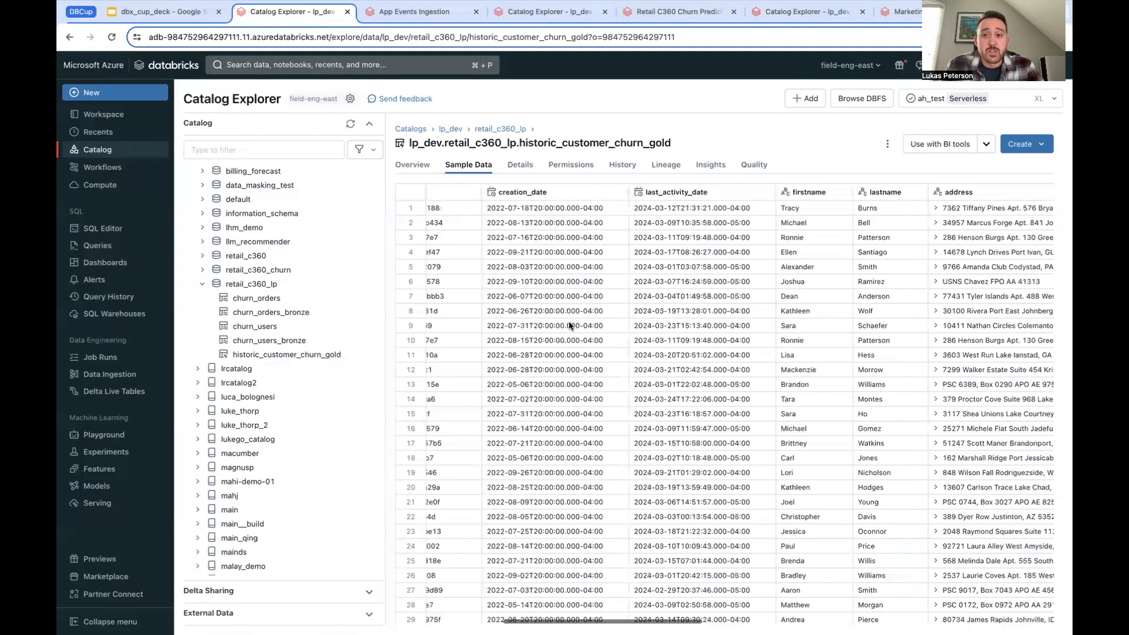
pyautogui.hscroll(-10, 569, 321)
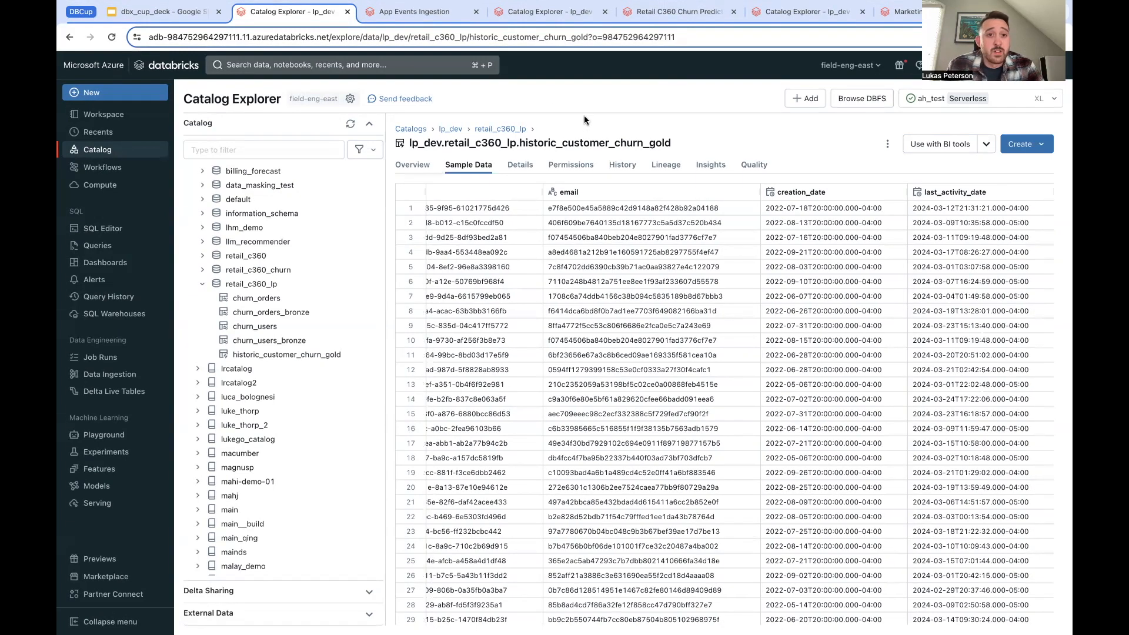
# Open the App Events Ingestion query and examine its streaming table statement and the source volume path in read_files
pyautogui.click(440, 15)
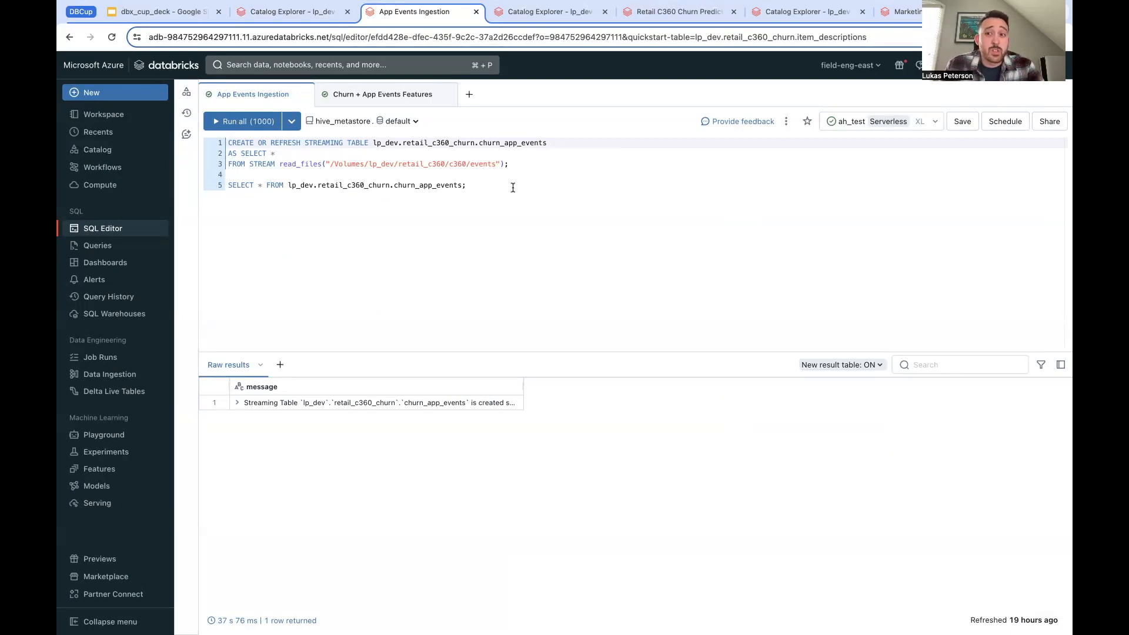
pyautogui.moveTo(509, 165); pyautogui.dragTo(227, 143)
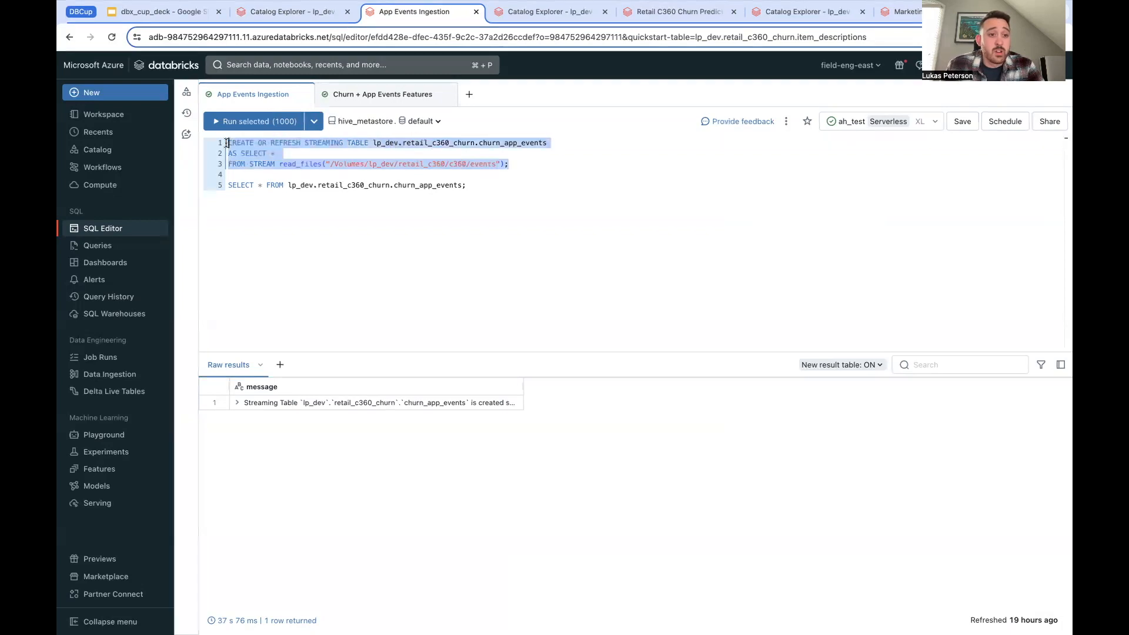
pyautogui.click(541, 167)
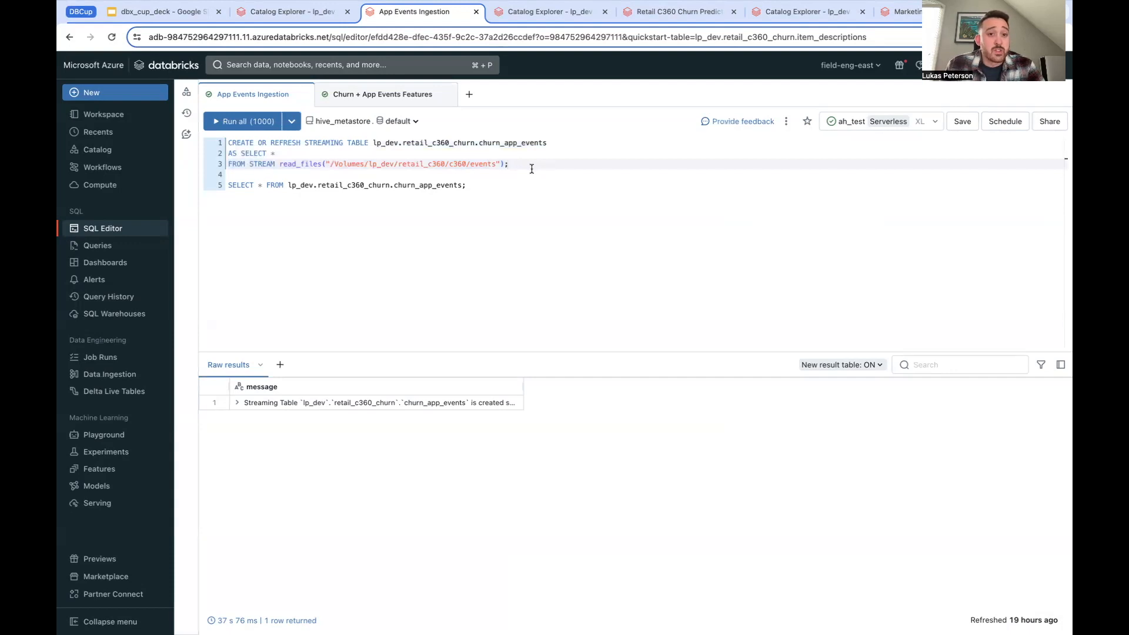
pyautogui.moveTo(498, 165); pyautogui.dragTo(330, 165)
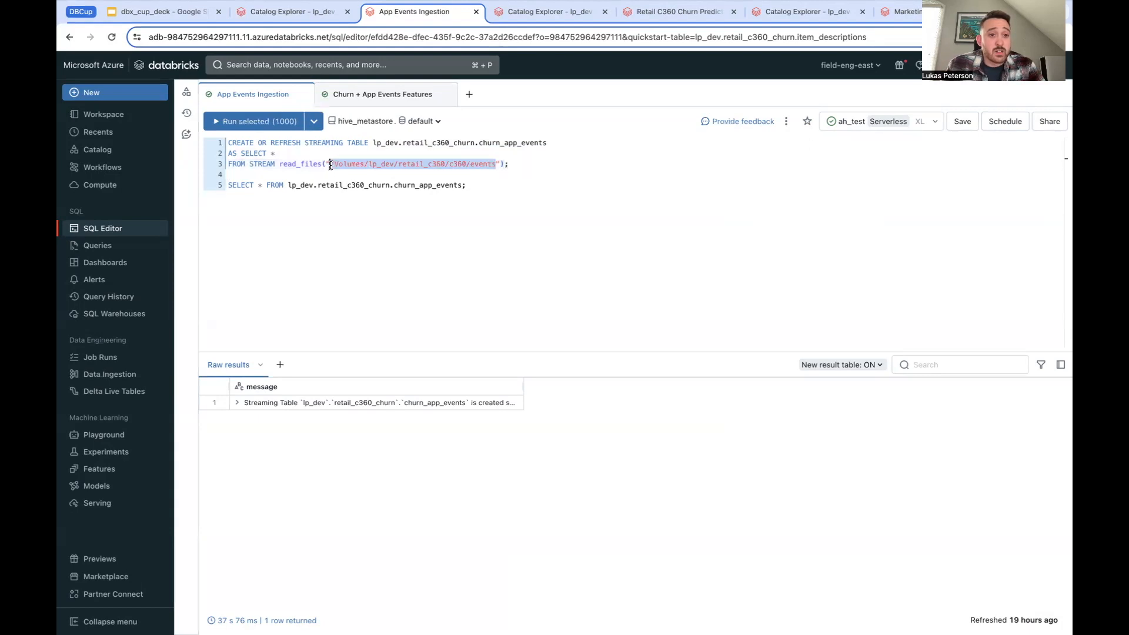
pyautogui.click(524, 167)
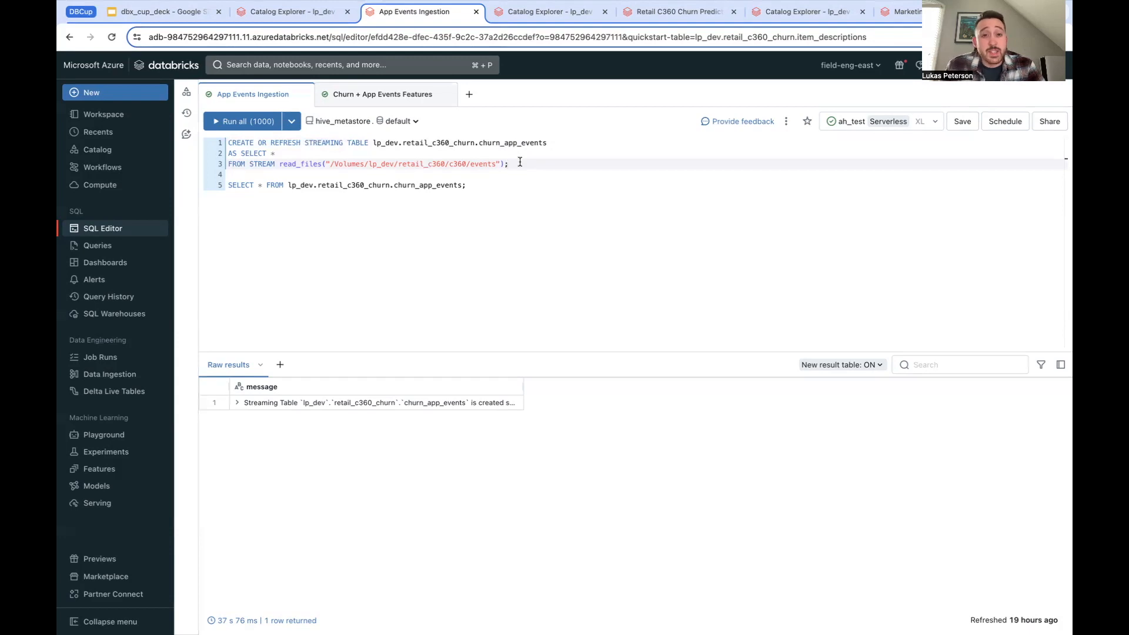
# Run only the SELECT statement on lp_dev.retail_c360_churn.churn_app_events and look through the returned columns
pyautogui.moveTo(489, 186); pyautogui.dragTo(224, 180)
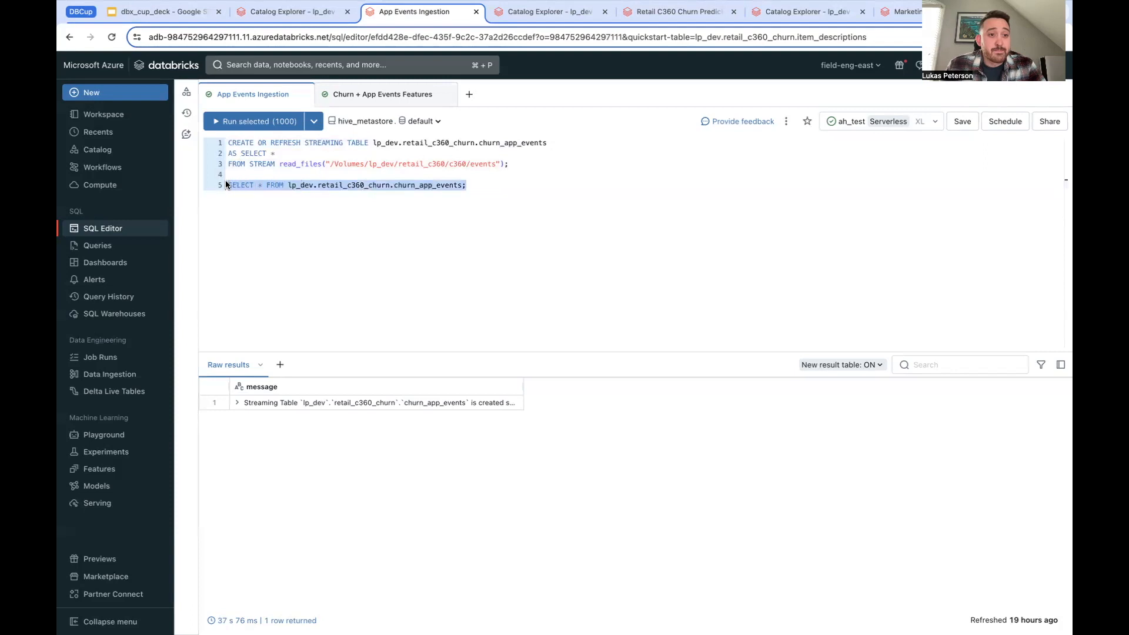
pyautogui.click(257, 121)
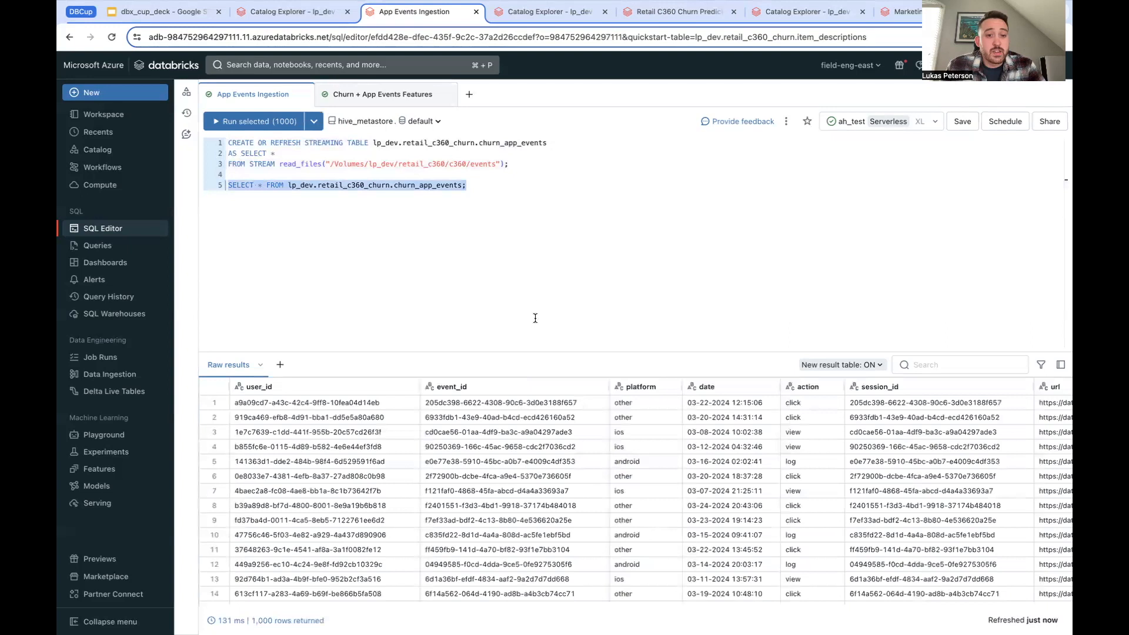
pyautogui.hscroll(3, 552, 420)
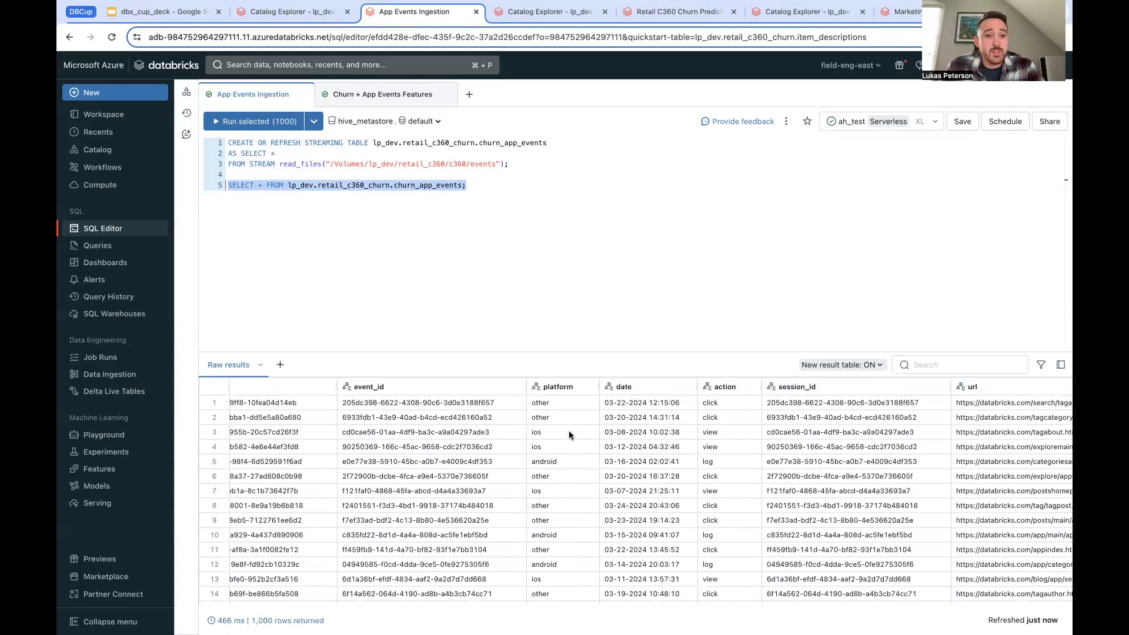
# Preview a bar chart of the app events results with platform against the count of all rows, and discard it
pyautogui.click(280, 364)
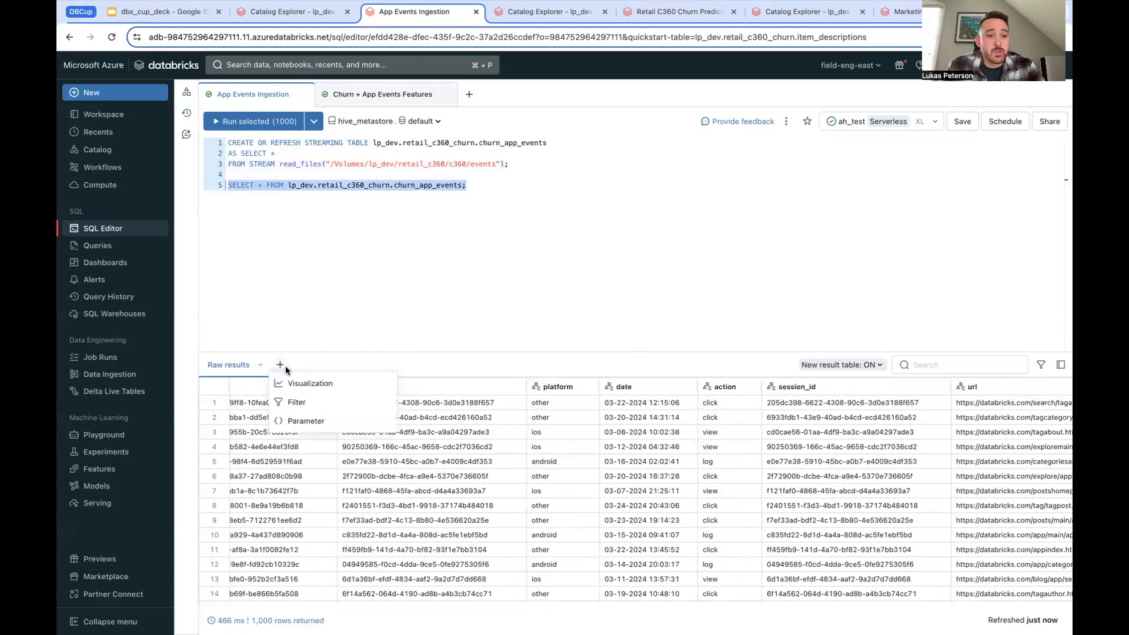
pyautogui.click(308, 383)
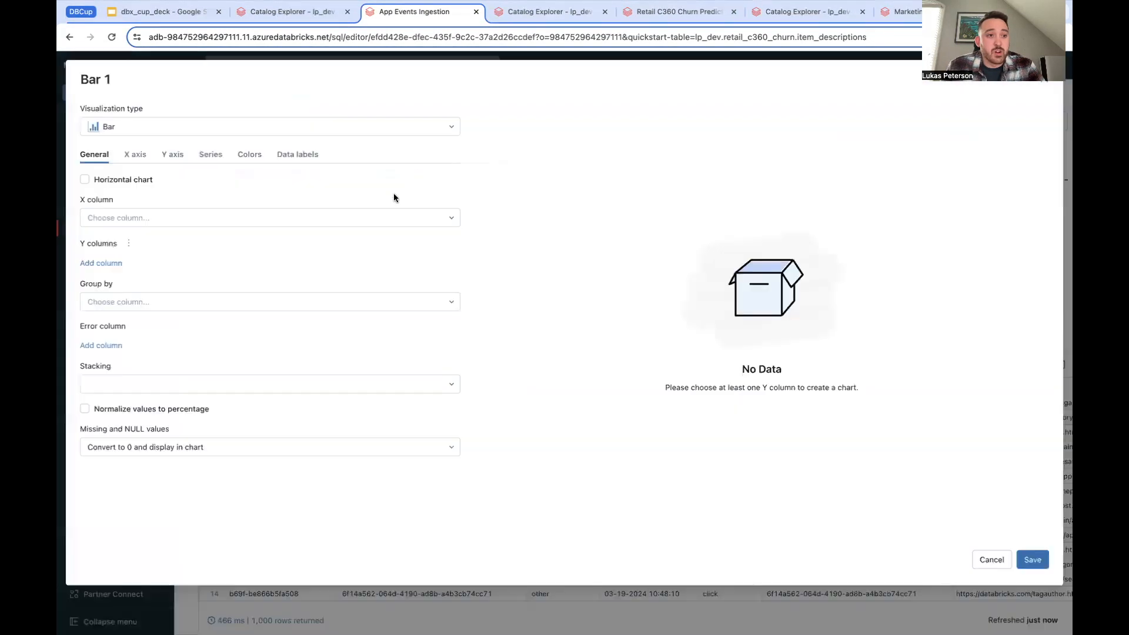
pyautogui.click(378, 218)
pyautogui.click(305, 280)
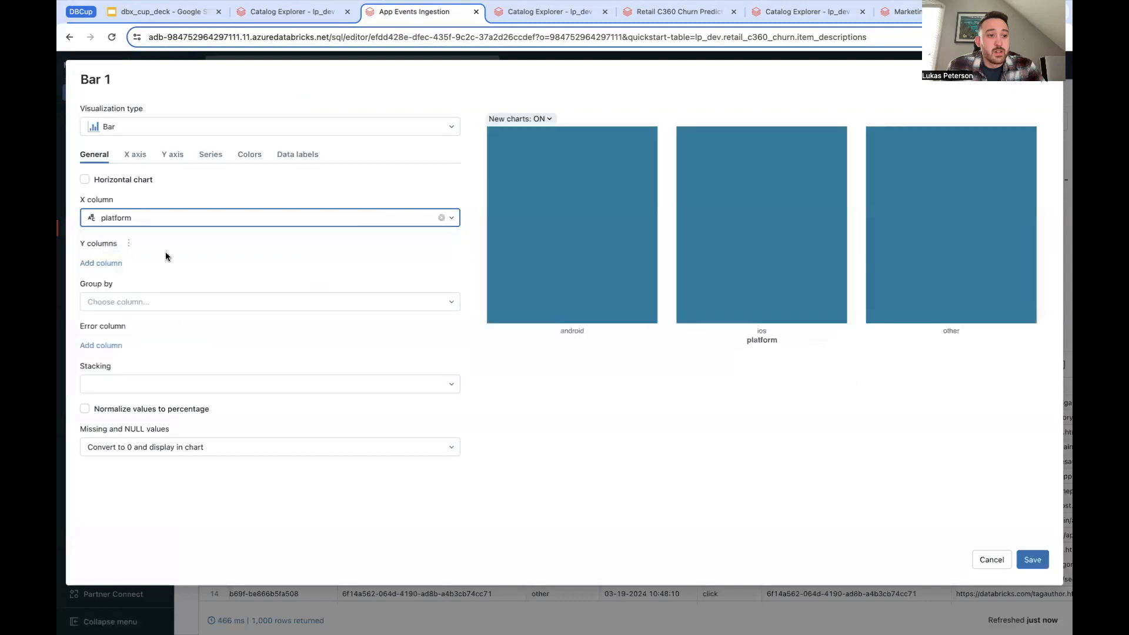
pyautogui.click(115, 267)
pyautogui.click(566, 247)
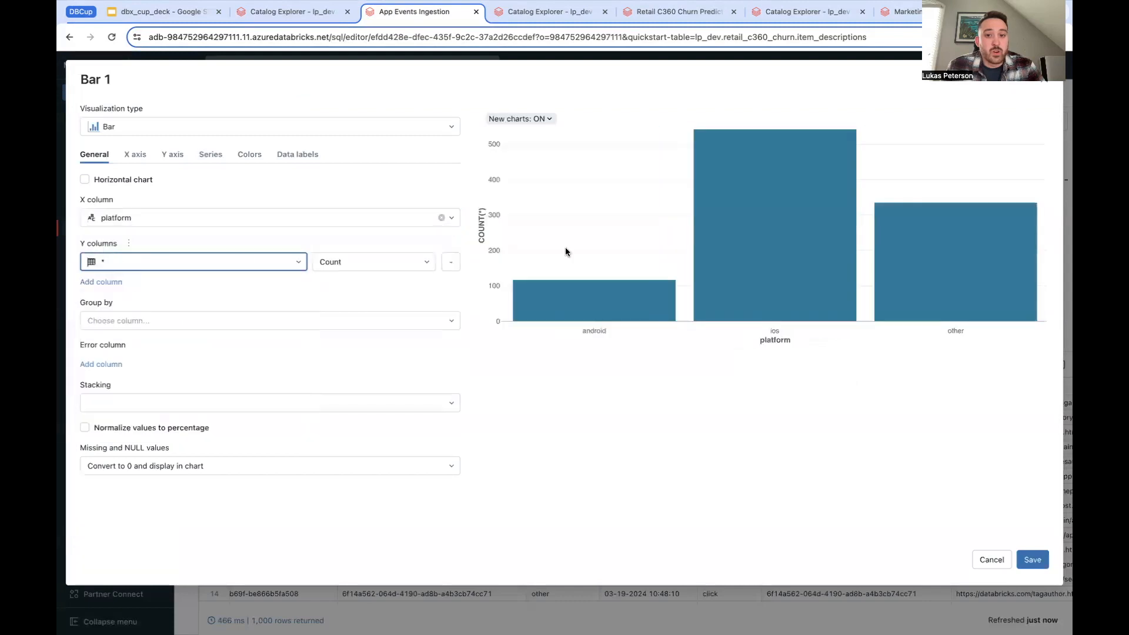
pyautogui.moveTo(754, 287)
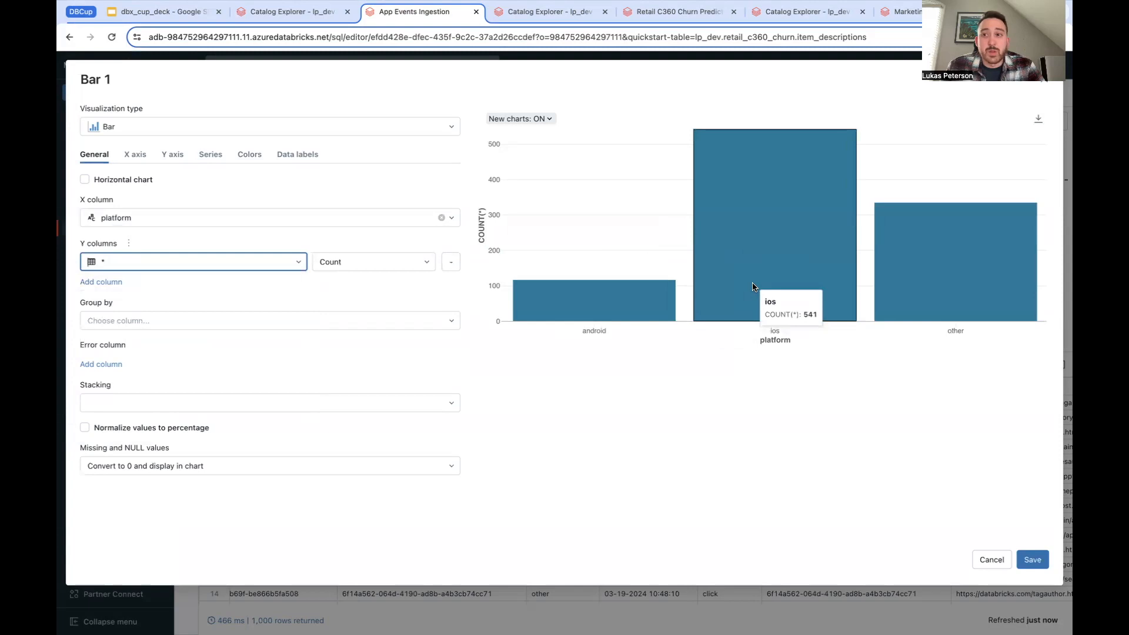
pyautogui.click(991, 559)
pyautogui.click(684, 198)
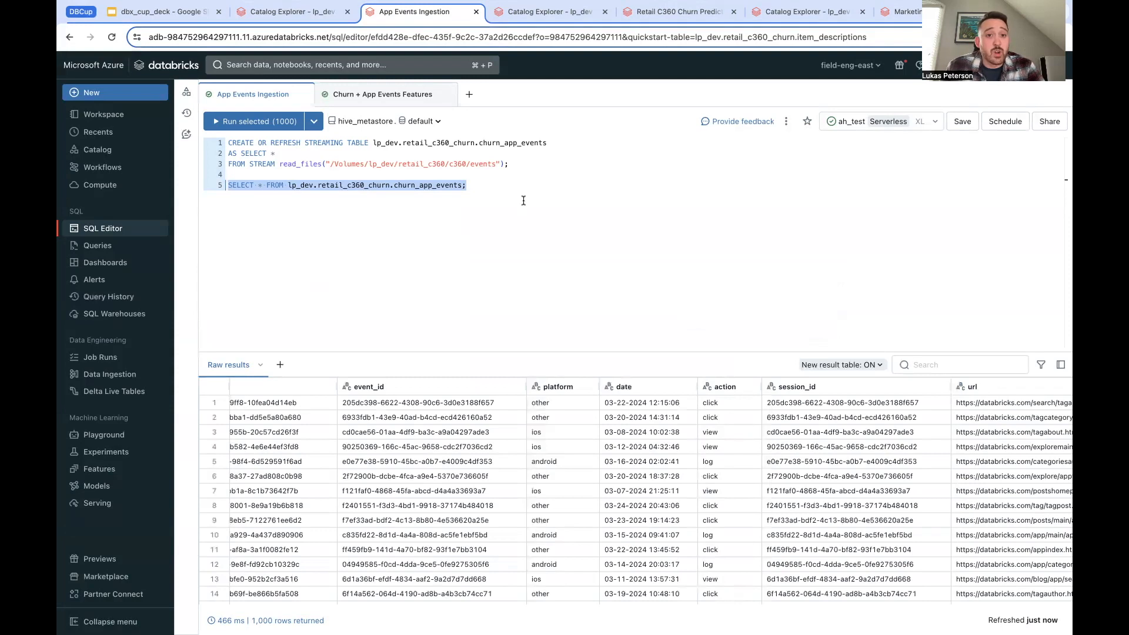
# In the Churn + App Events Features query, ask the Assistant to create a materialized view that joins together churn_app_events_stats and historic_customer_churn_gold
pyautogui.click(415, 98)
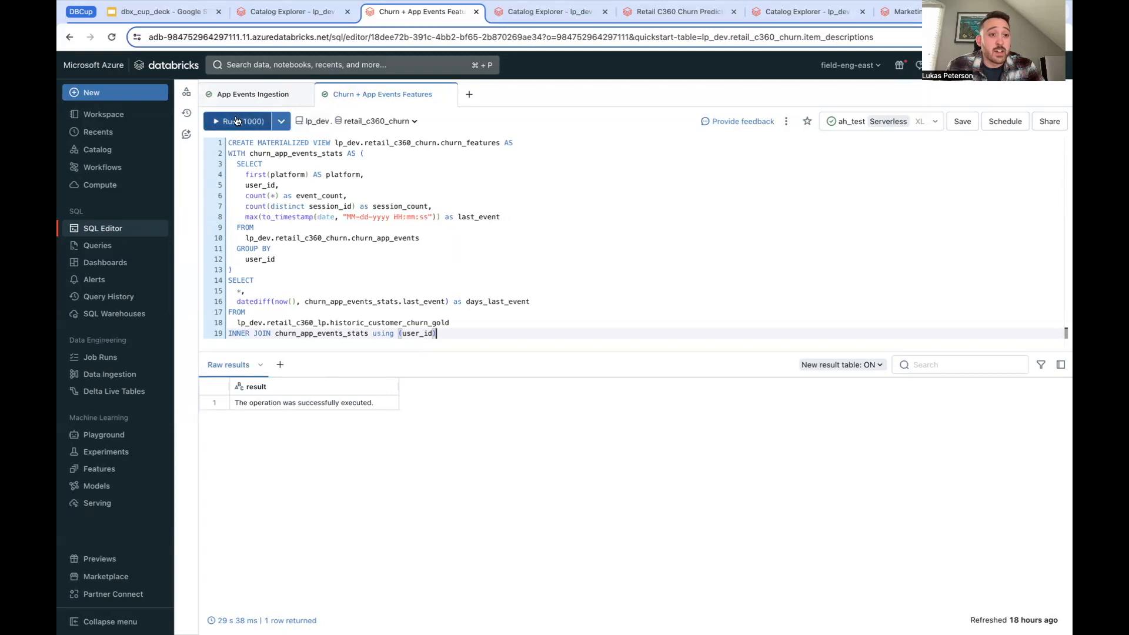
pyautogui.click(187, 135)
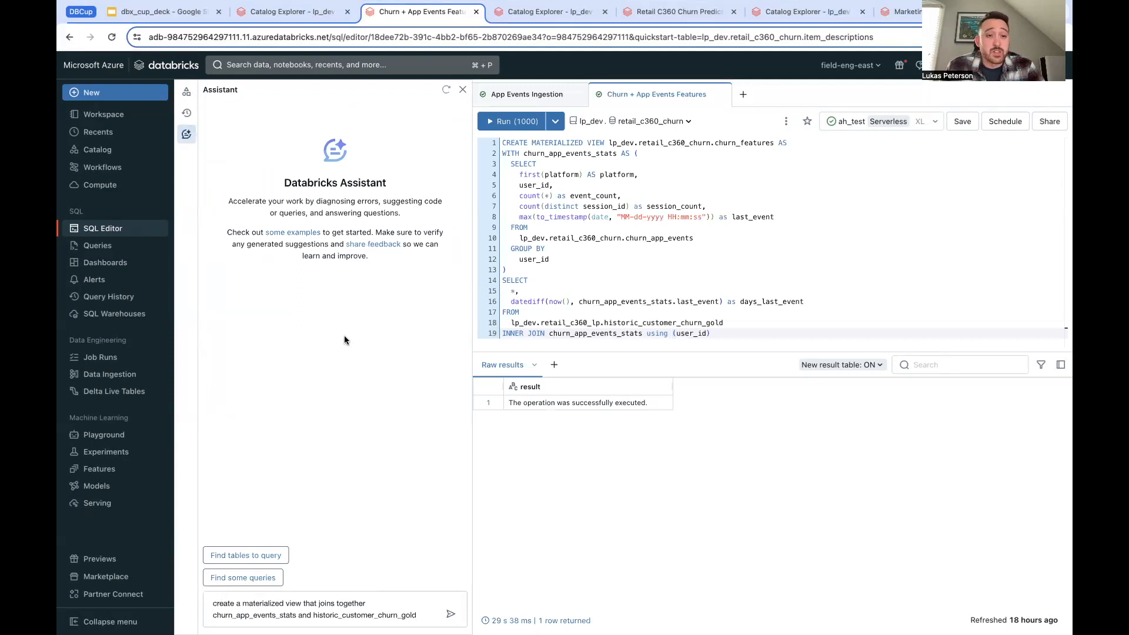
pyautogui.click(426, 615)
pyautogui.click(450, 614)
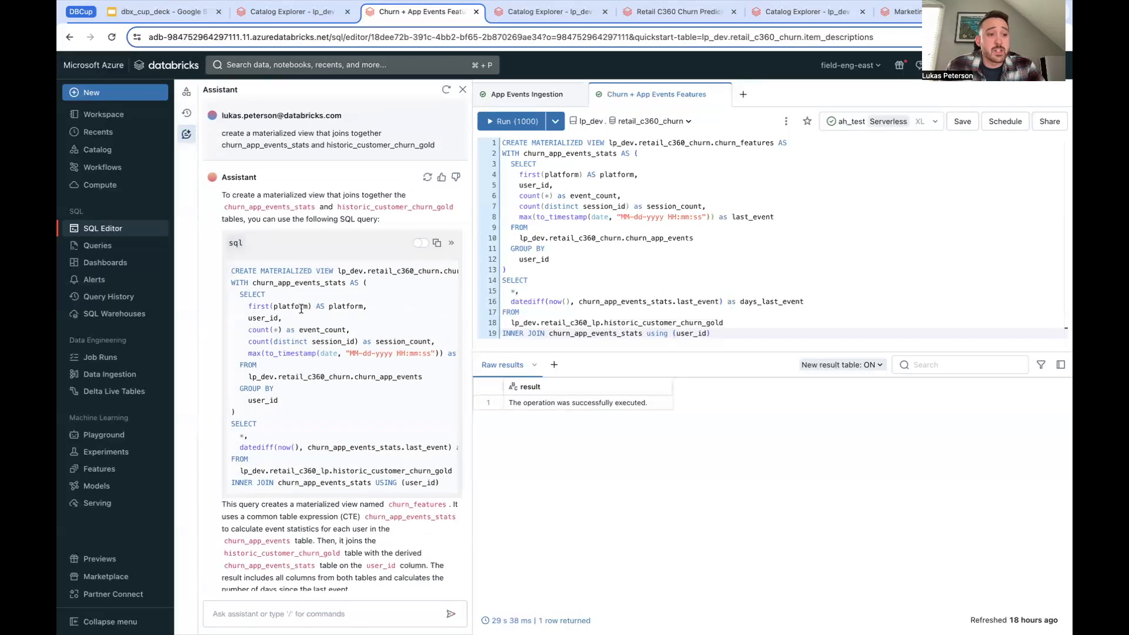
# Start configuring a new AutoML experiment on the 28 GB, 8-core cluster running DBR 14.3 LTS ML
pyautogui.click(106, 451)
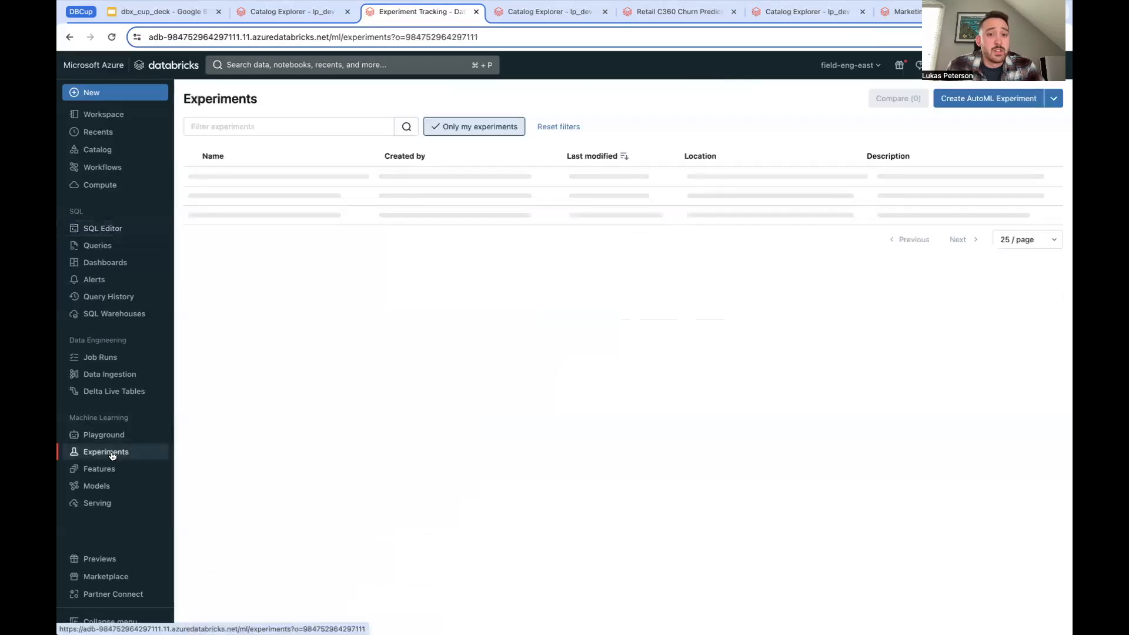
pyautogui.click(1022, 101)
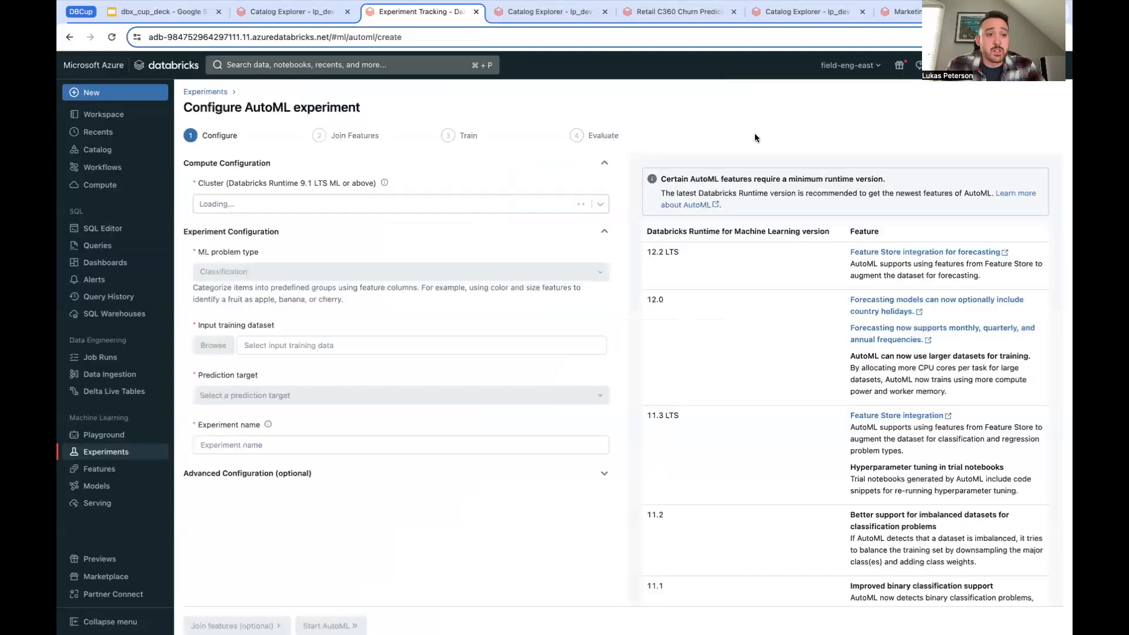
pyautogui.click(601, 206)
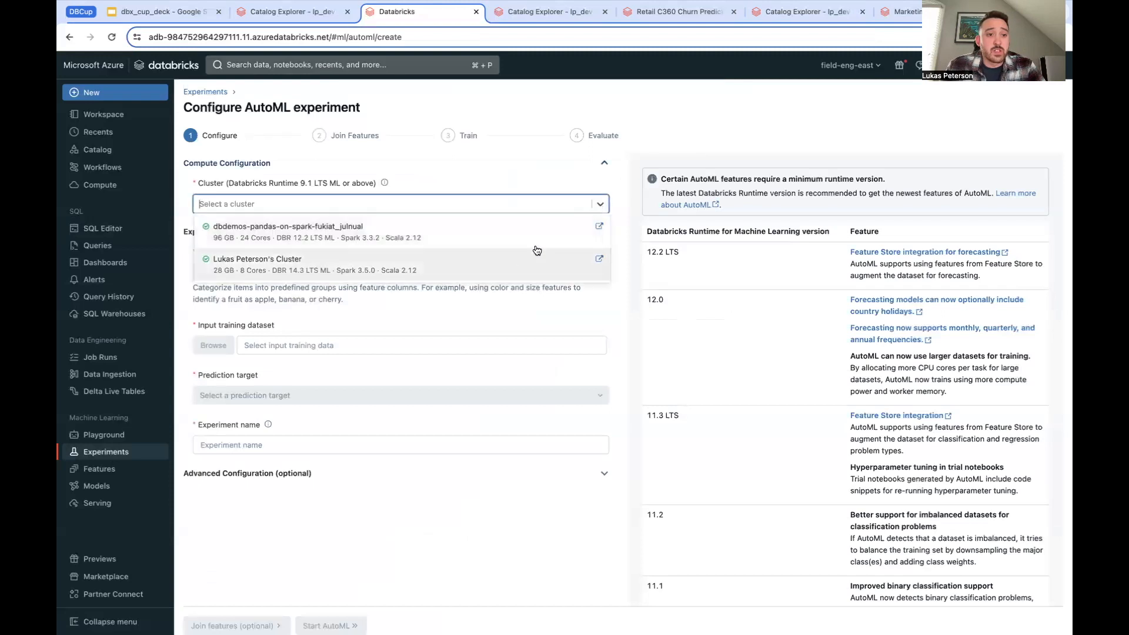
pyautogui.click(526, 265)
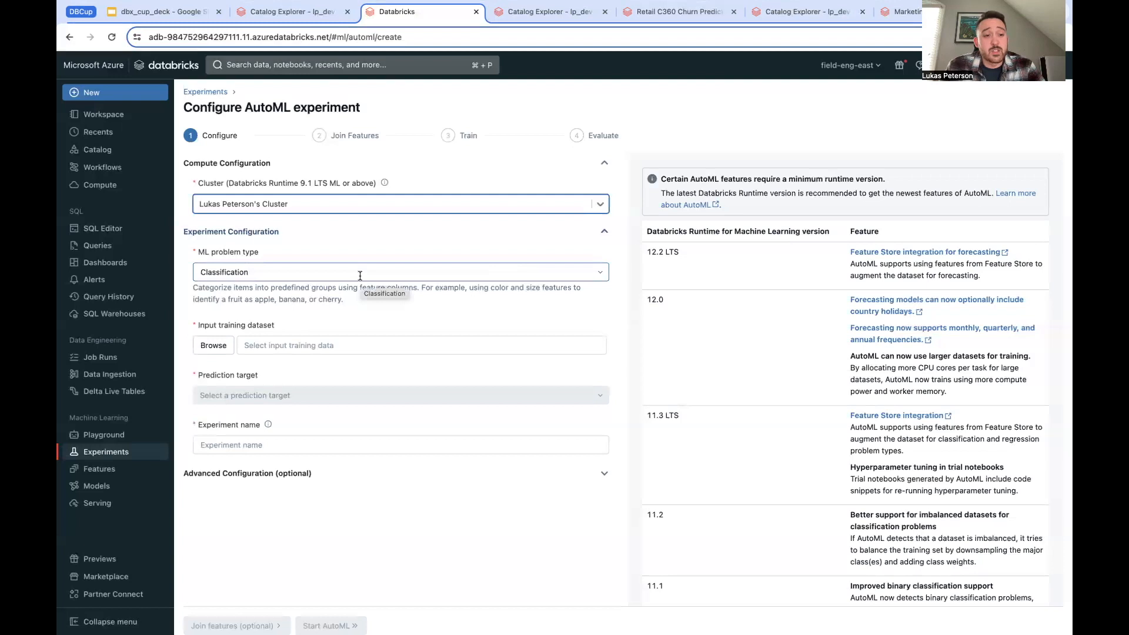
# Choose the ml_churn_features table from the lp_dev catalog's retail_c360 database as the AutoML input training dataset
pyautogui.click(213, 347)
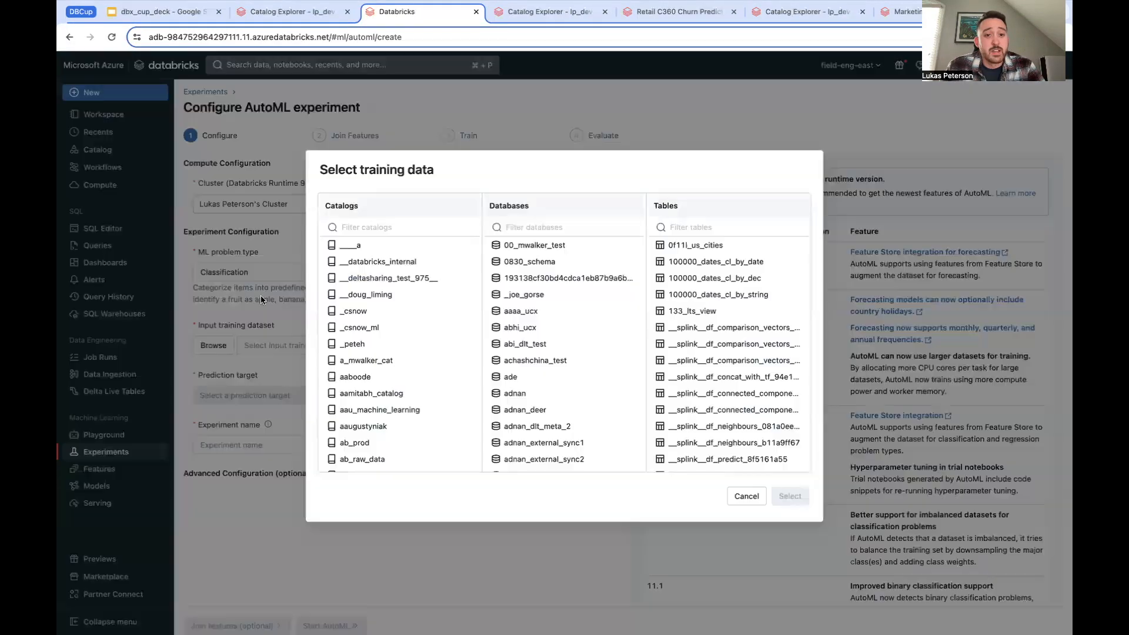
pyautogui.click(385, 228)
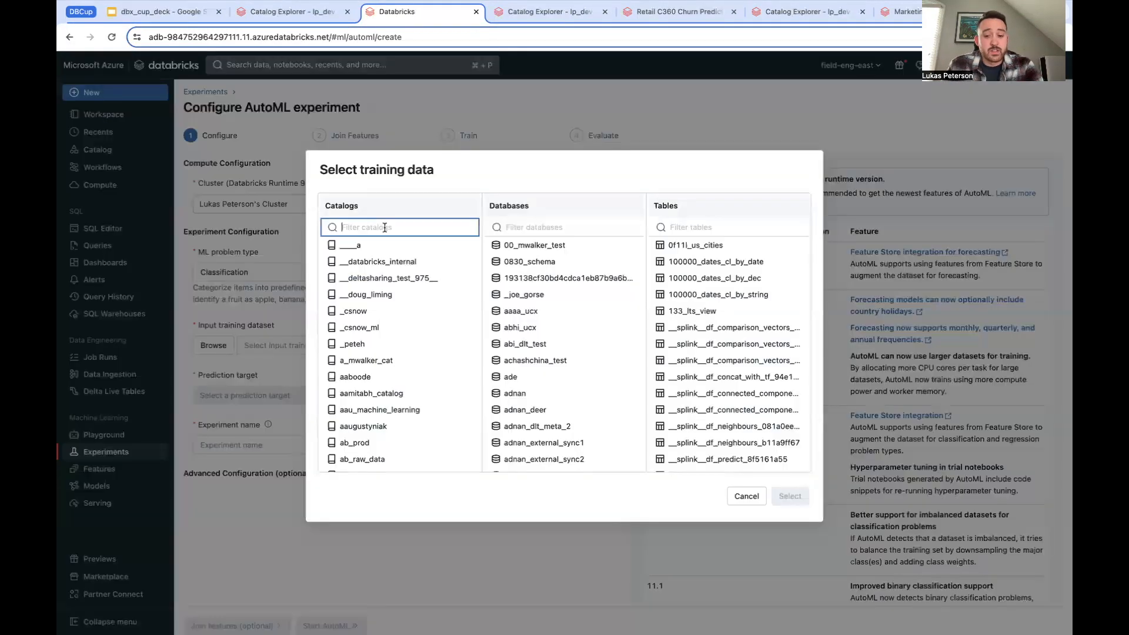
pyautogui.write('lp')
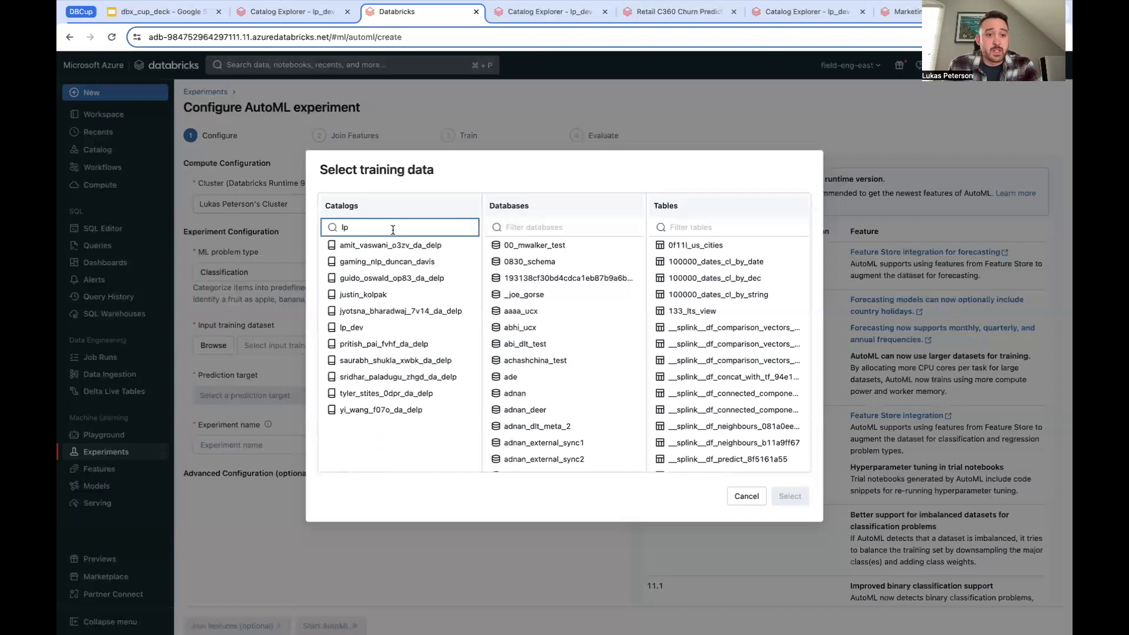
pyautogui.click(356, 328)
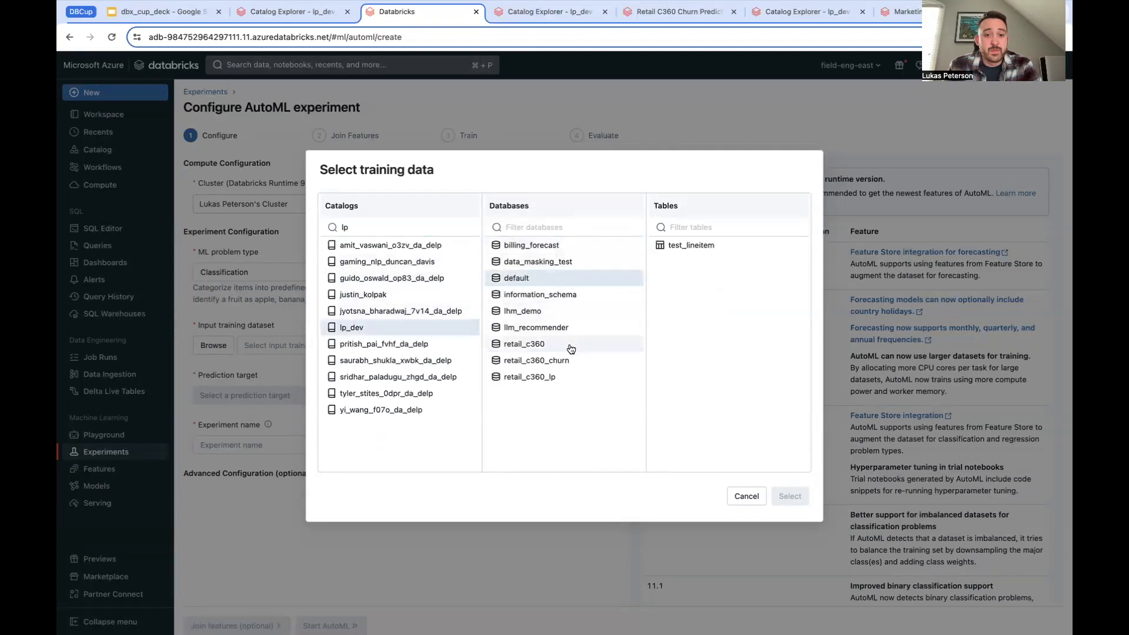
pyautogui.click(562, 379)
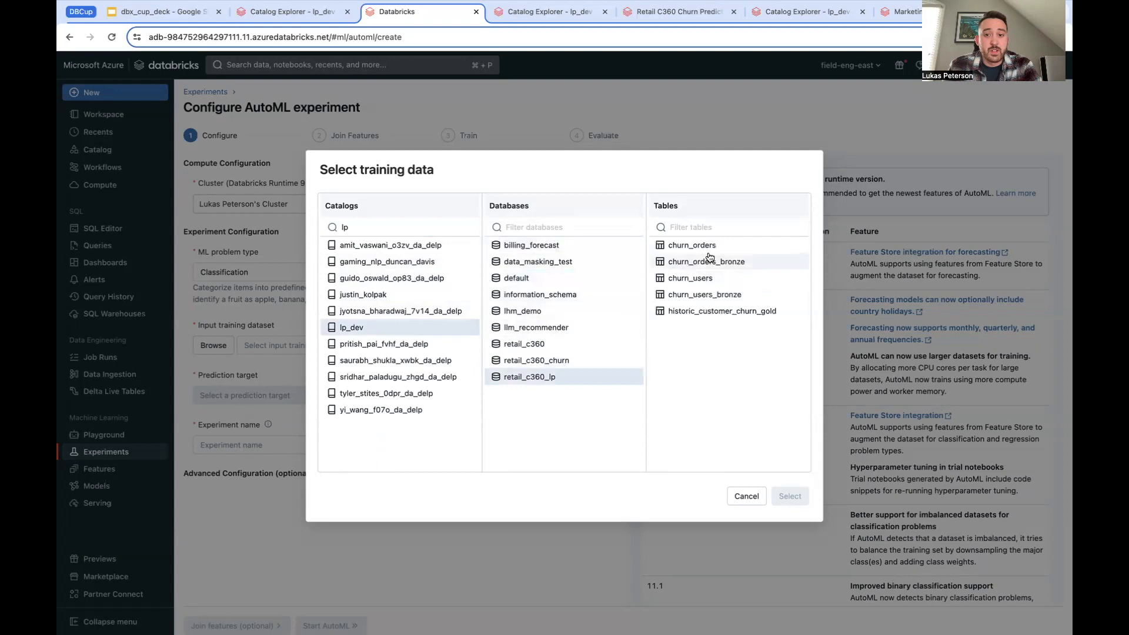
pyautogui.click(584, 346)
pyautogui.click(730, 263)
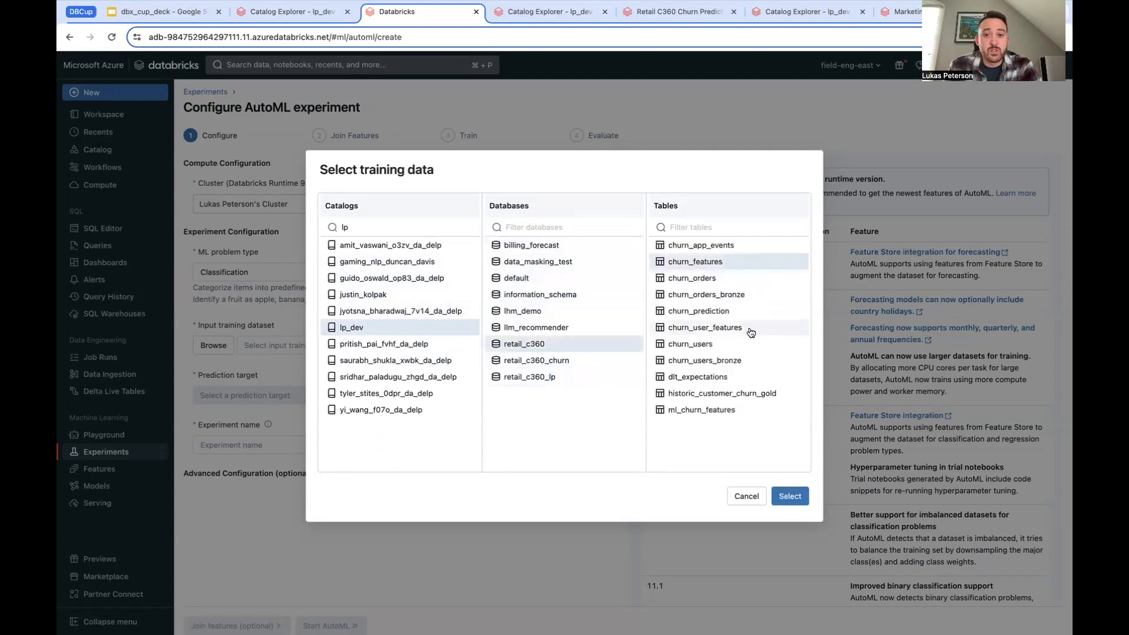
pyautogui.click(752, 411)
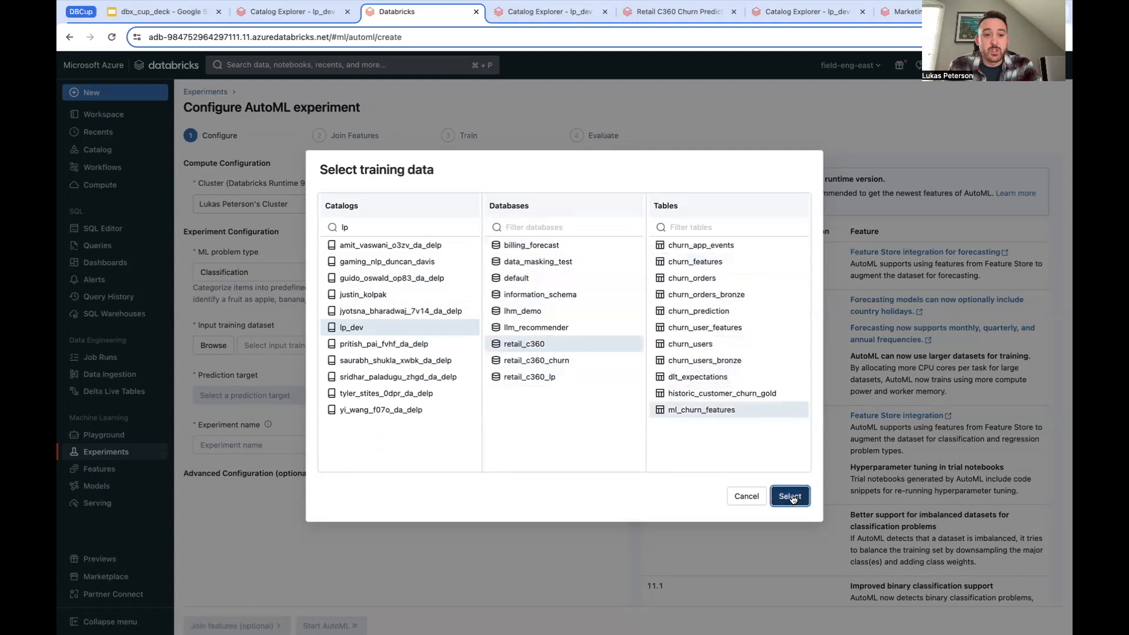
pyautogui.click(790, 497)
# Set the prediction target of the AutoML experiment to the churn column
pyautogui.click(555, 392)
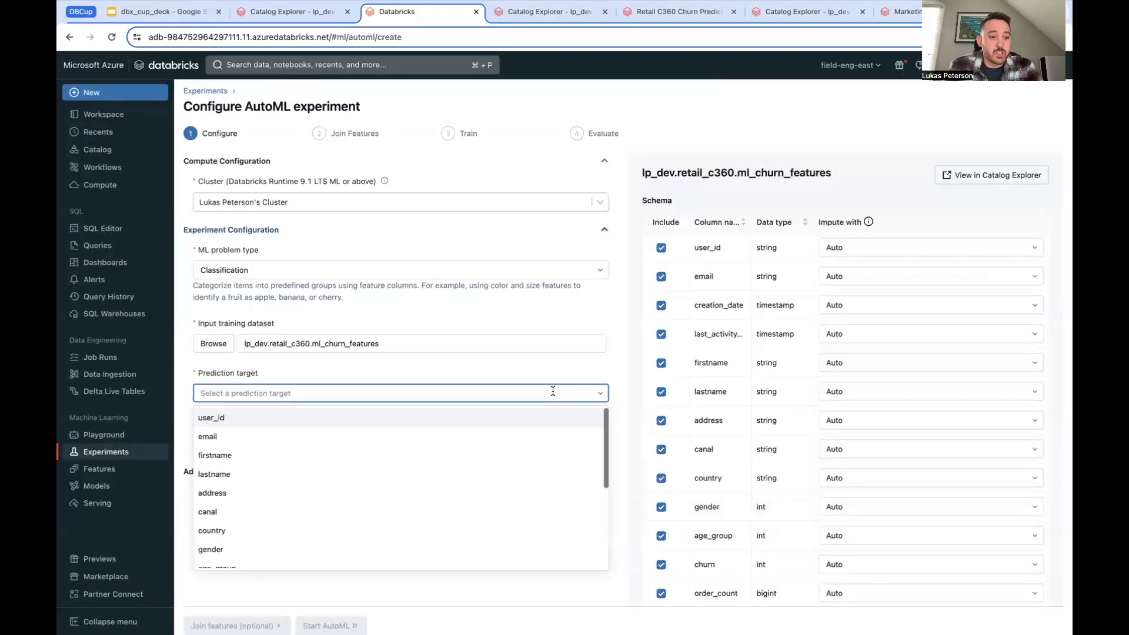
pyautogui.scroll(-3, 480, 504)
pyautogui.scroll(-2, 480, 505)
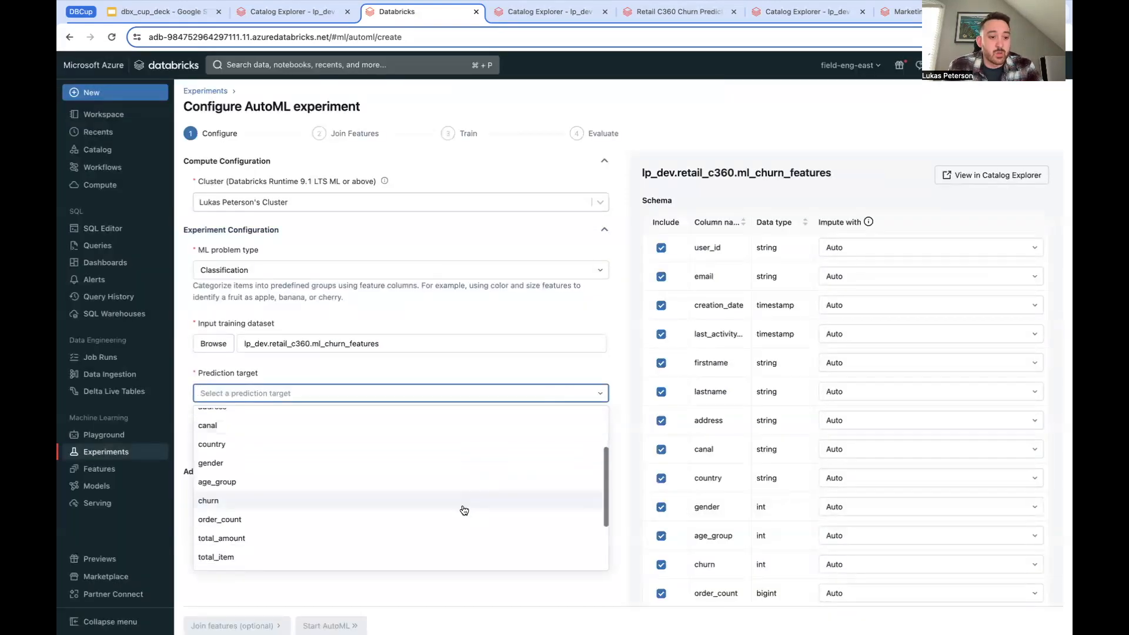
pyautogui.click(461, 508)
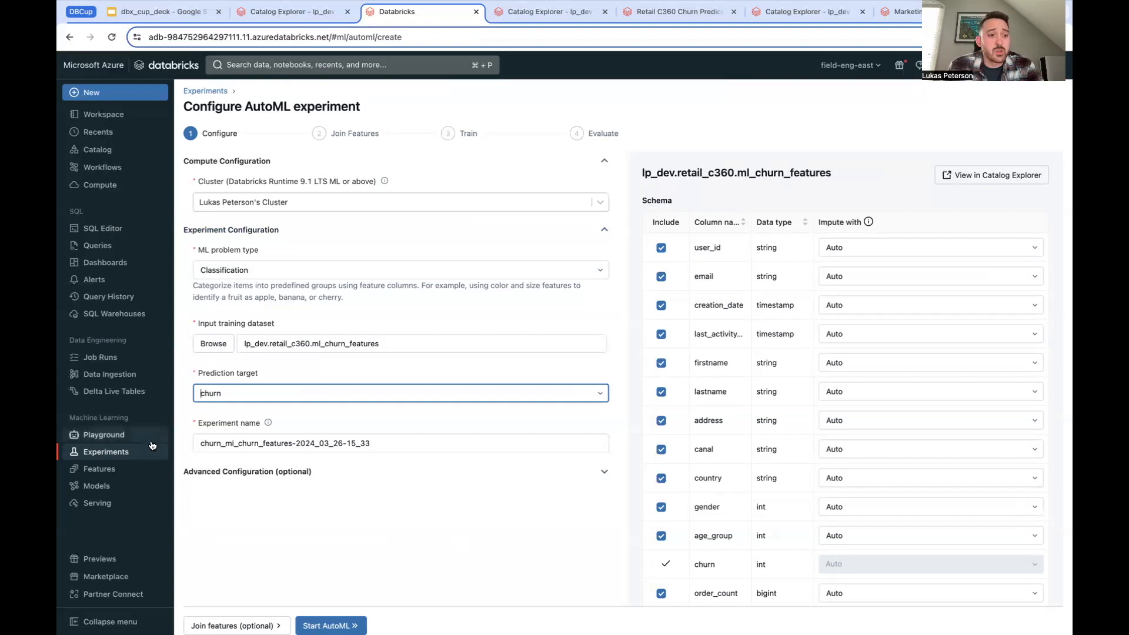
# Open the existing experiment automl_churn_2024-03-25_15:35:08 and examine its AutoML overview and list of runs
pyautogui.click(106, 451)
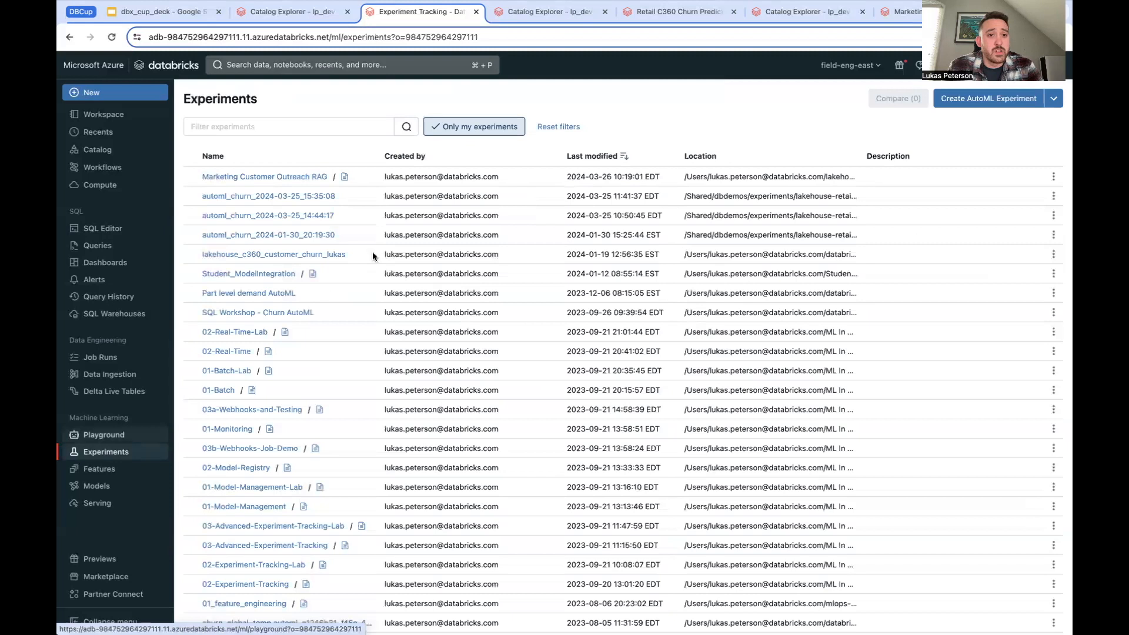
pyautogui.click(296, 197)
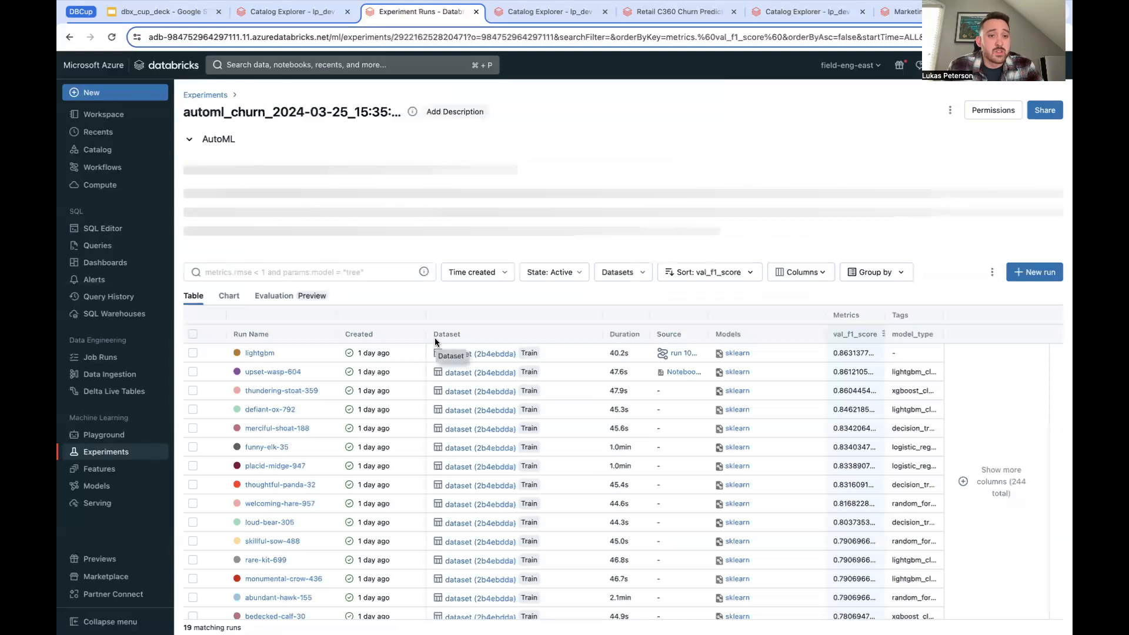
pyautogui.scroll(-3, 542, 471)
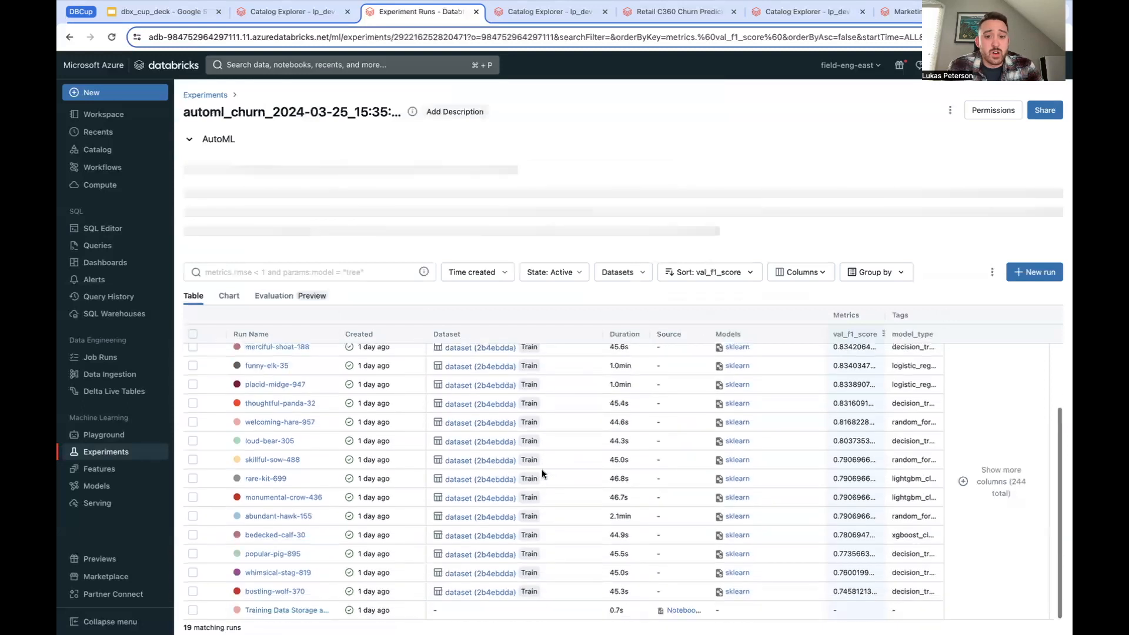
pyautogui.scroll(4, 542, 473)
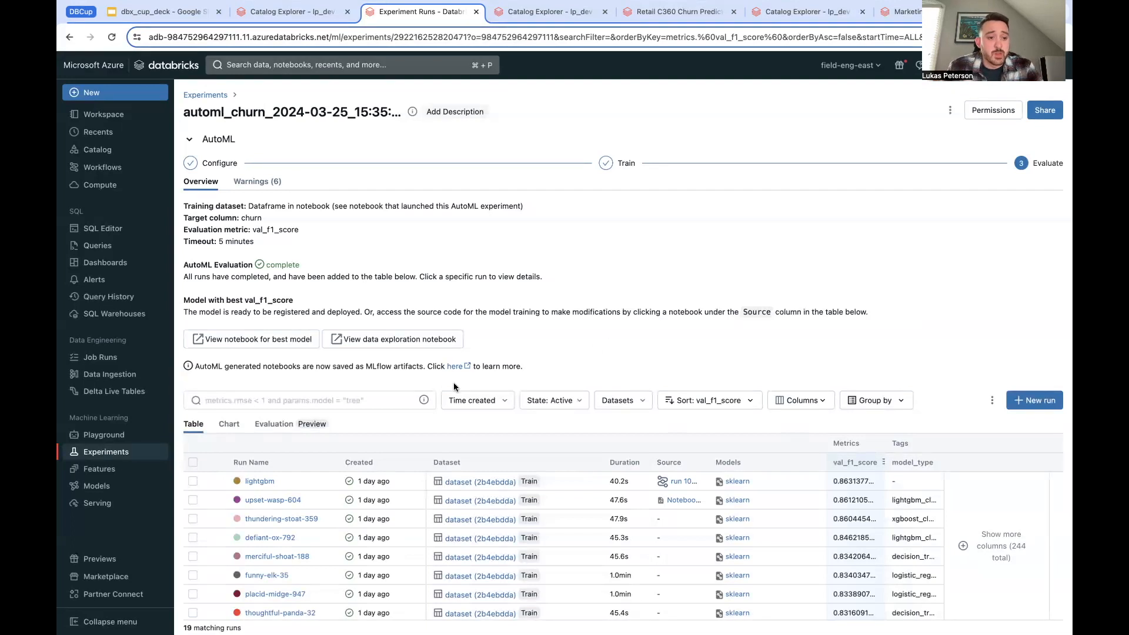
# Examine the lightgbm run's details, parameters and metrics, and view its model registration options without registering the model
pyautogui.click(260, 481)
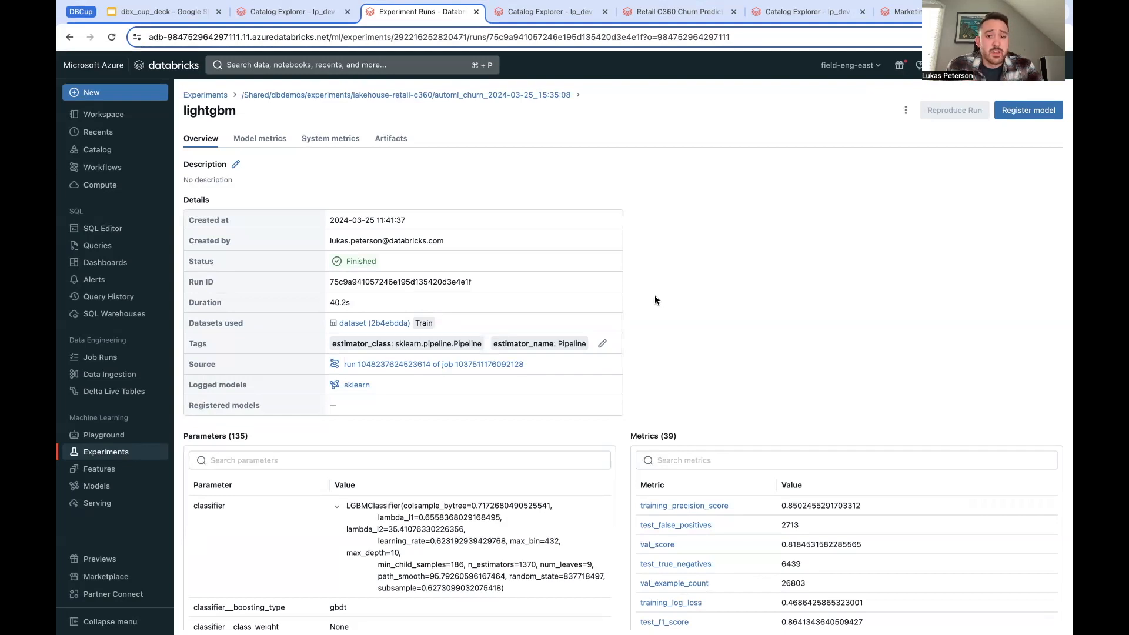
pyautogui.scroll(-3, 625, 389)
pyautogui.scroll(-3, 622, 392)
pyautogui.scroll(6, 623, 393)
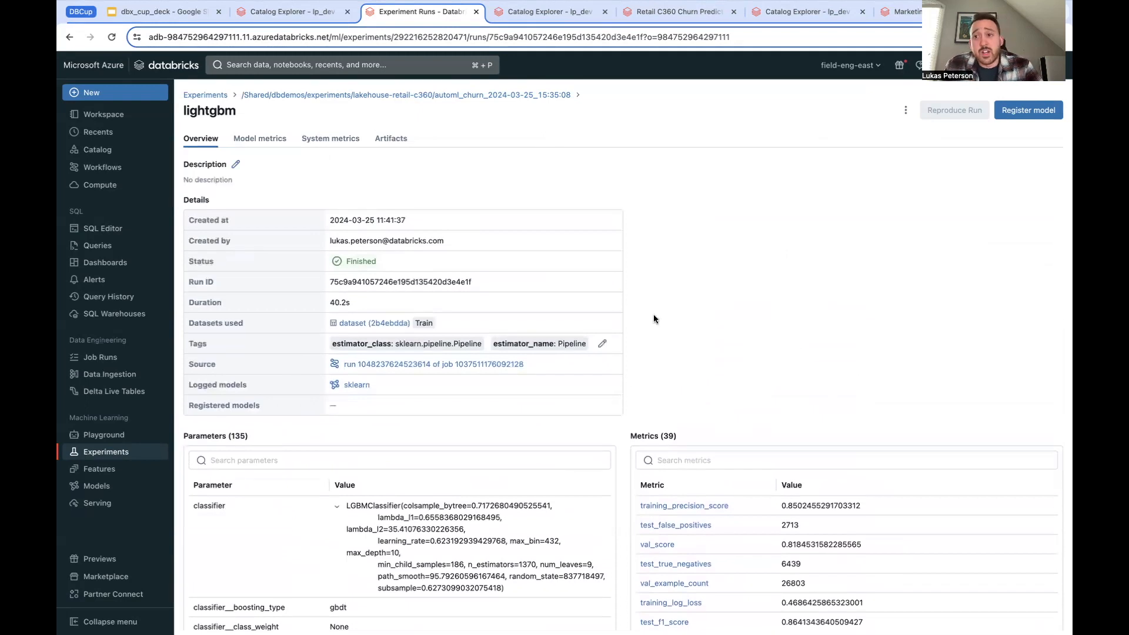
pyautogui.click(1016, 113)
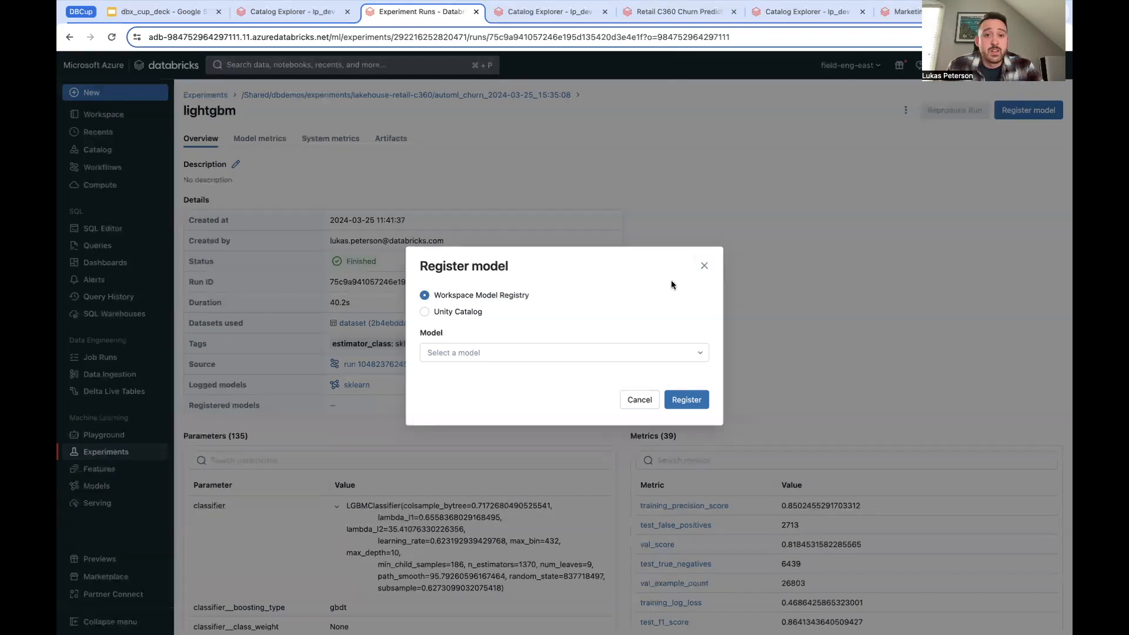
pyautogui.click(704, 265)
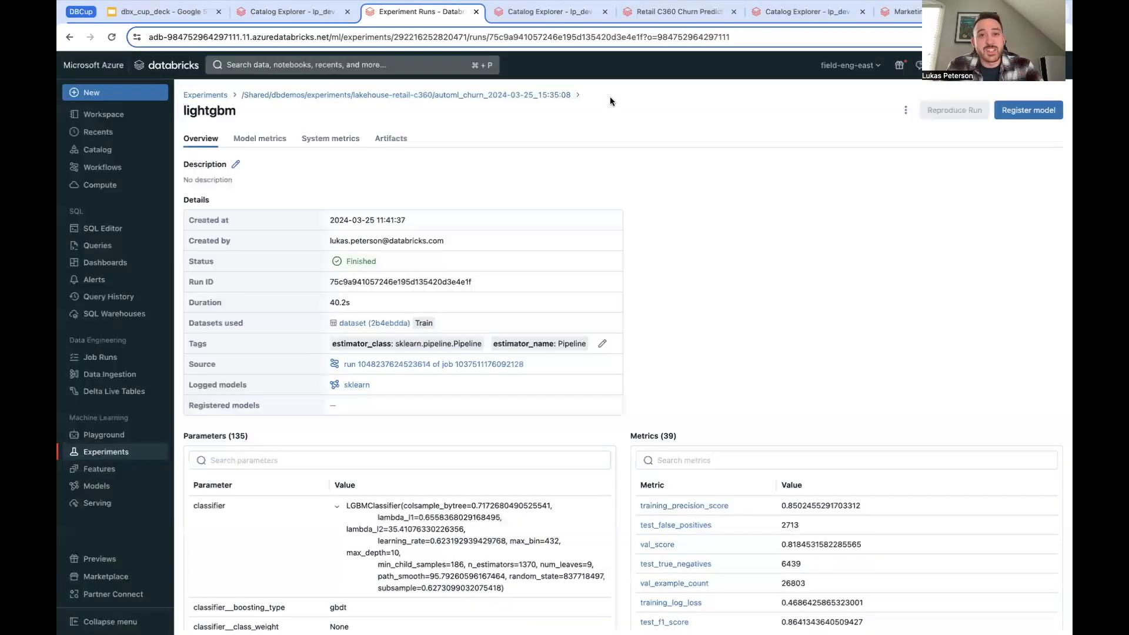
# Open the churn_prediction table in lp_dev.retail_c360 and examine its definition and churn_prediction column
pyautogui.click(557, 23)
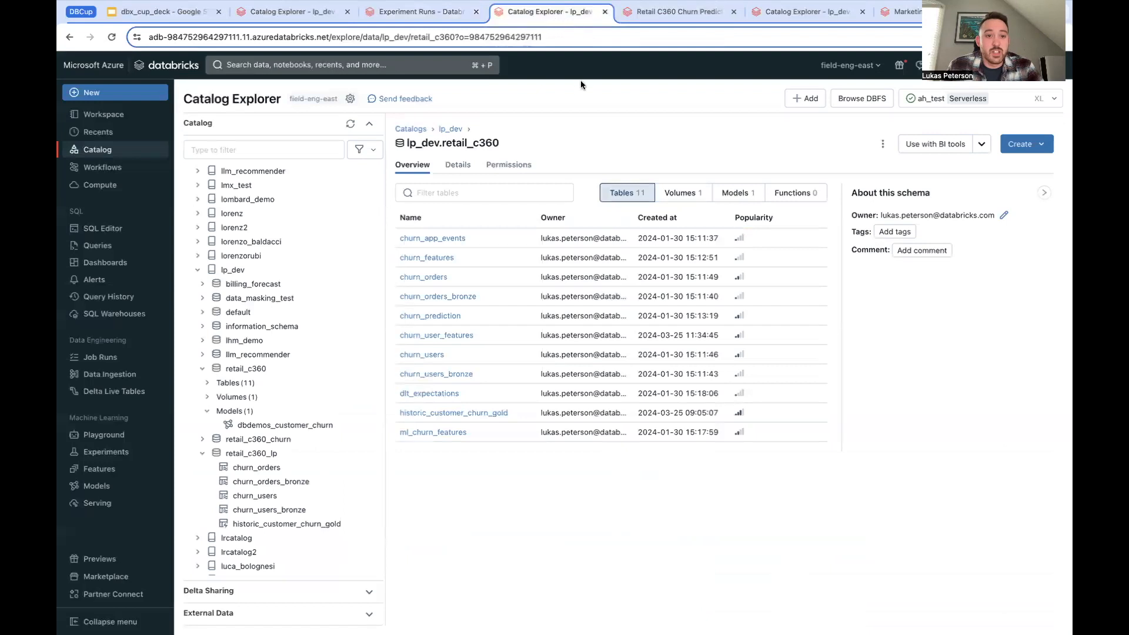
pyautogui.click(445, 317)
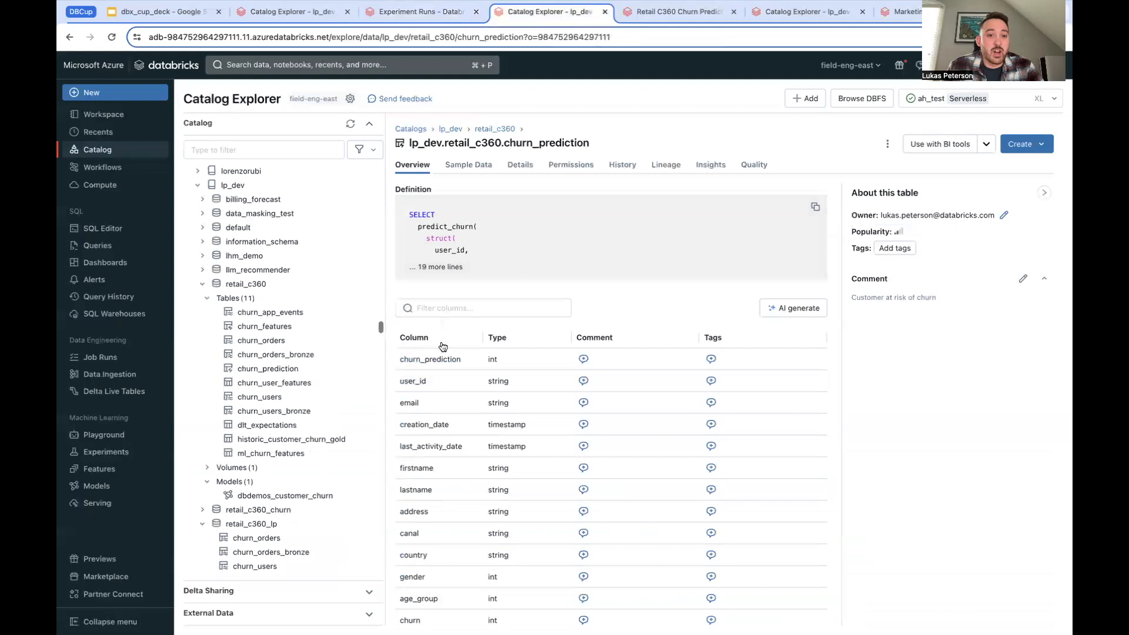
pyautogui.moveTo(462, 365); pyautogui.dragTo(398, 361)
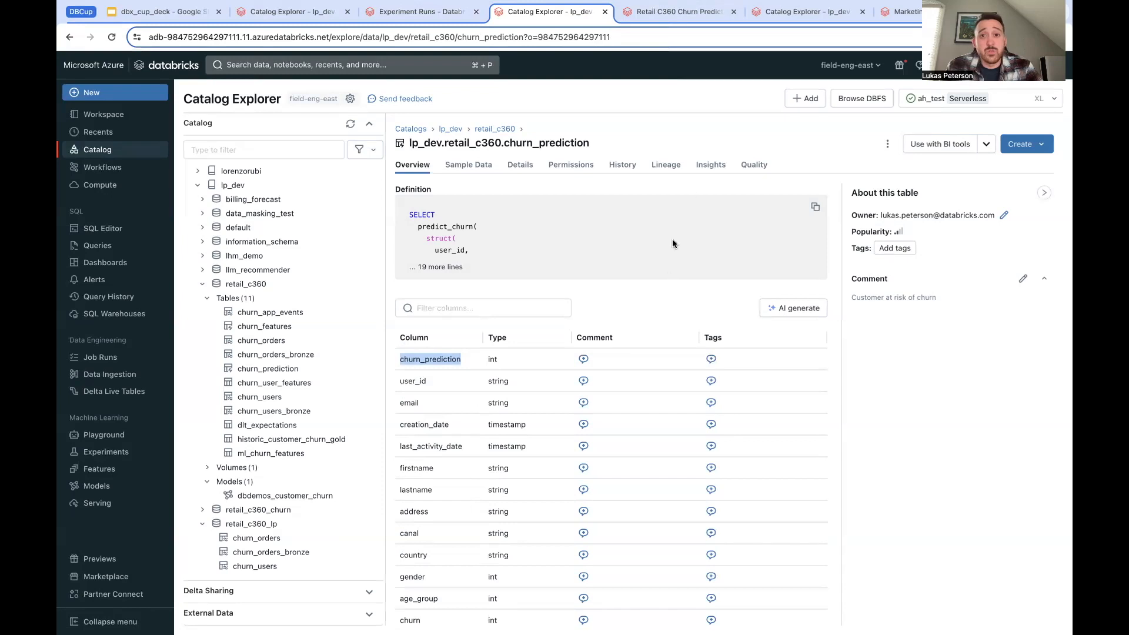
# Open the Retail C360 Churn Prediction data room and examine the columns of its churn_prediction table
pyautogui.click(697, 17)
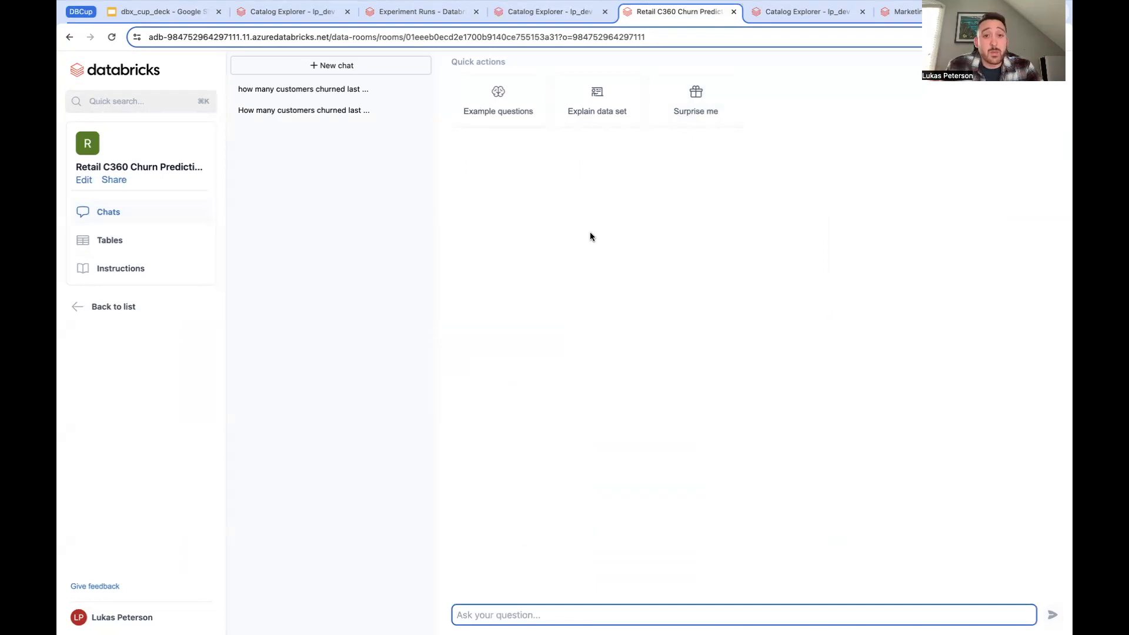
pyautogui.click(171, 239)
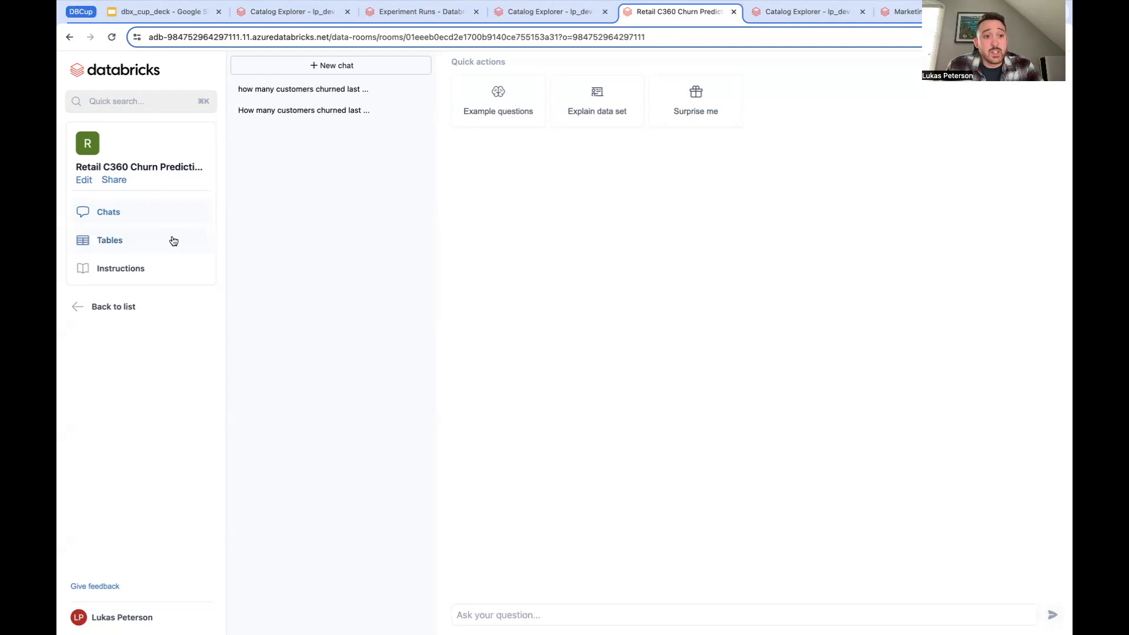
pyautogui.click(330, 72)
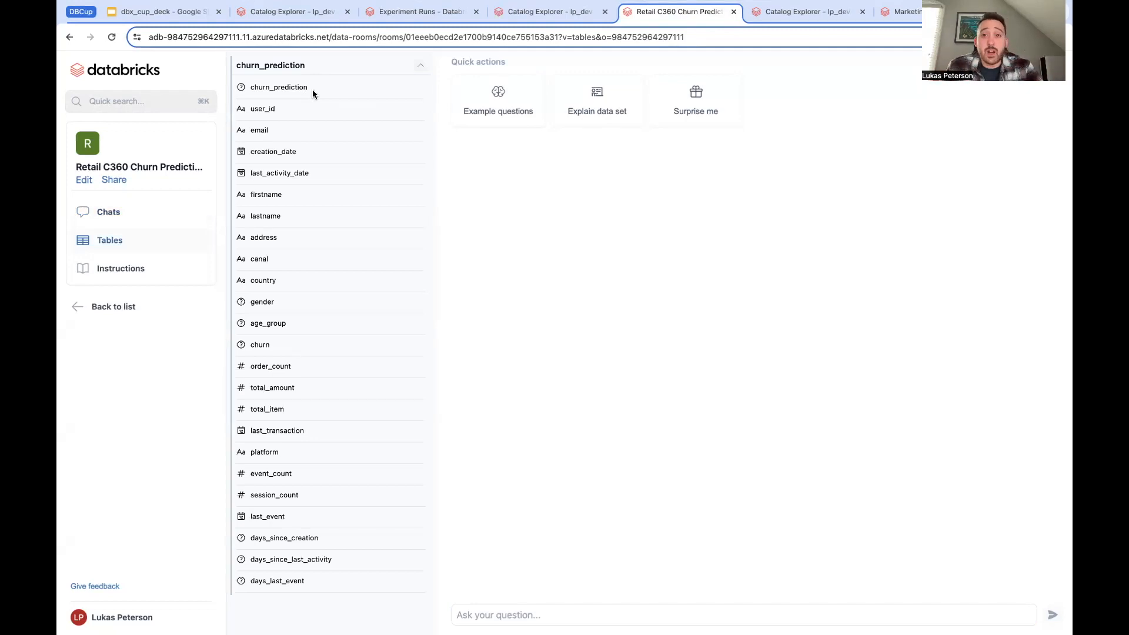
# Ask the data room the question "how many customers churned last week?"
pyautogui.click(547, 614)
pyautogui.write('how man')
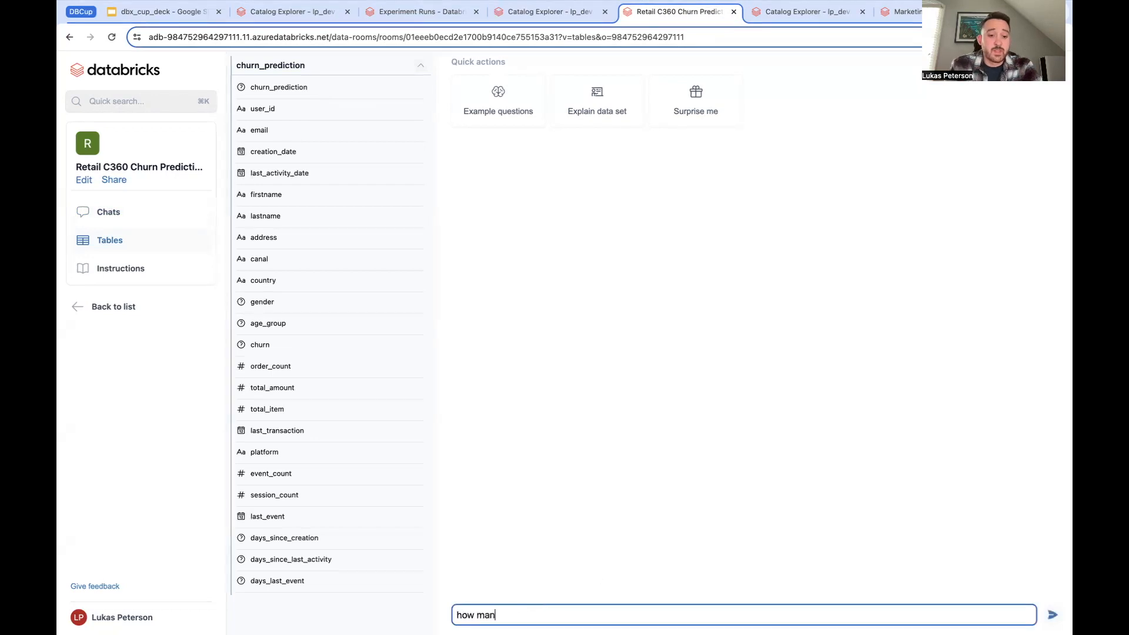
pyautogui.write('y customers churned last')
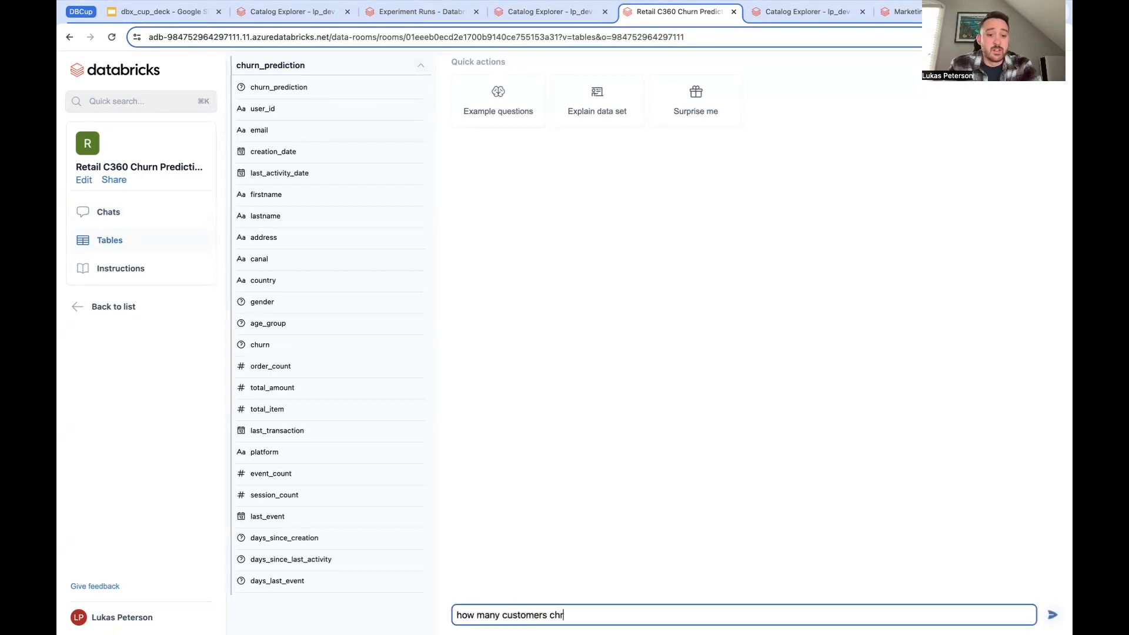
pyautogui.write(' week?')
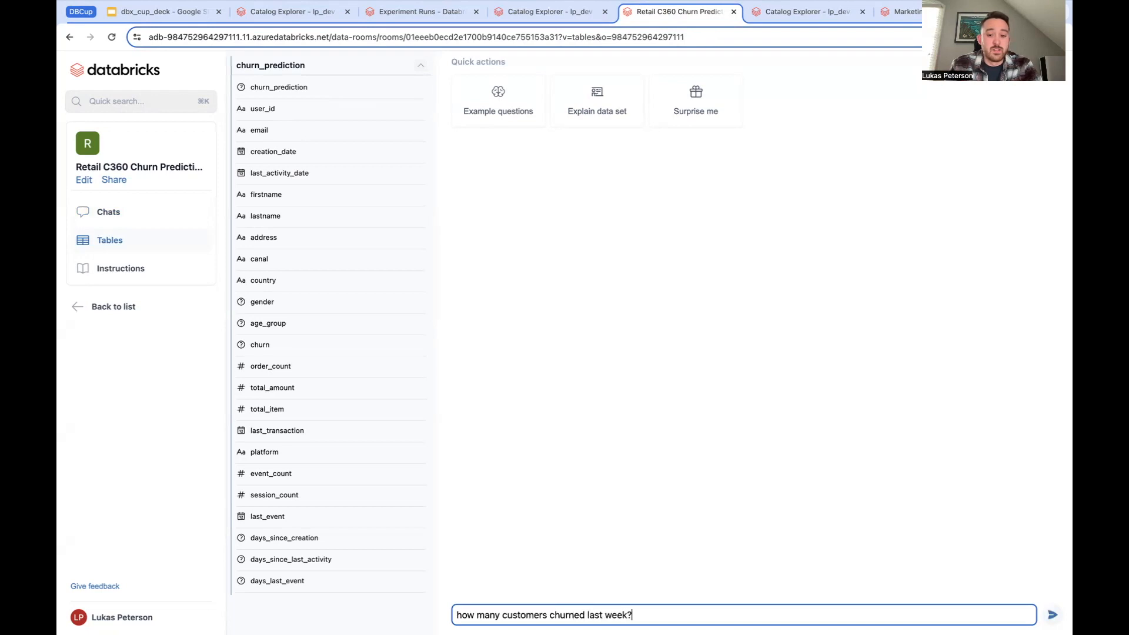
pyautogui.press('Return')
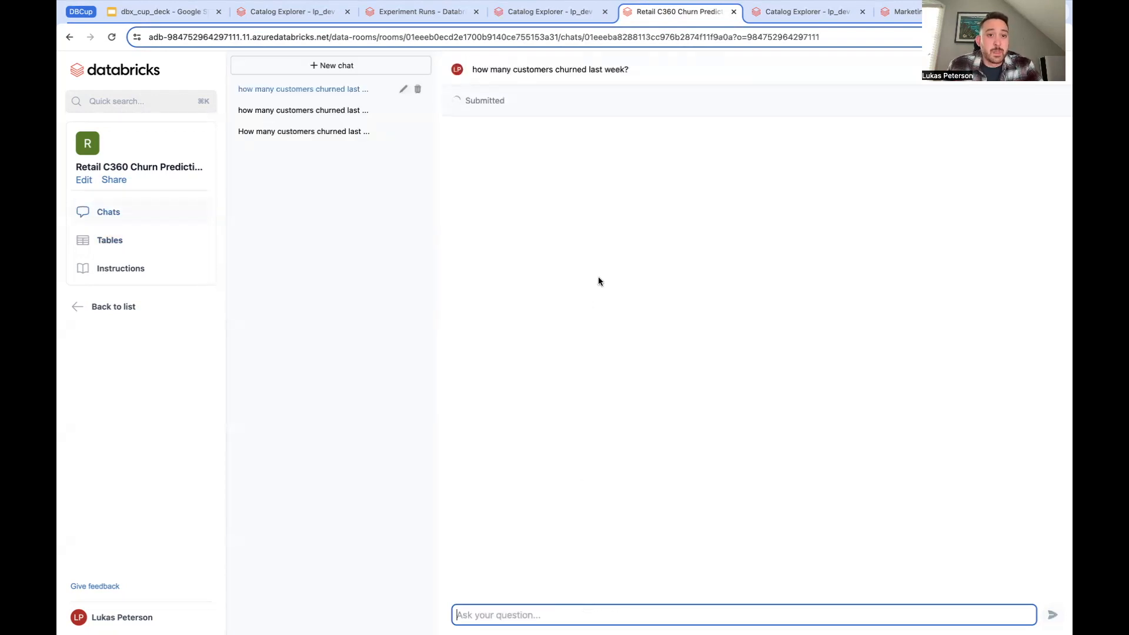
# Open the oldest chat on customer churn and examine its answers and charts on session engagement, age group and gender
pyautogui.click(344, 131)
pyautogui.scroll(15, 618, 131)
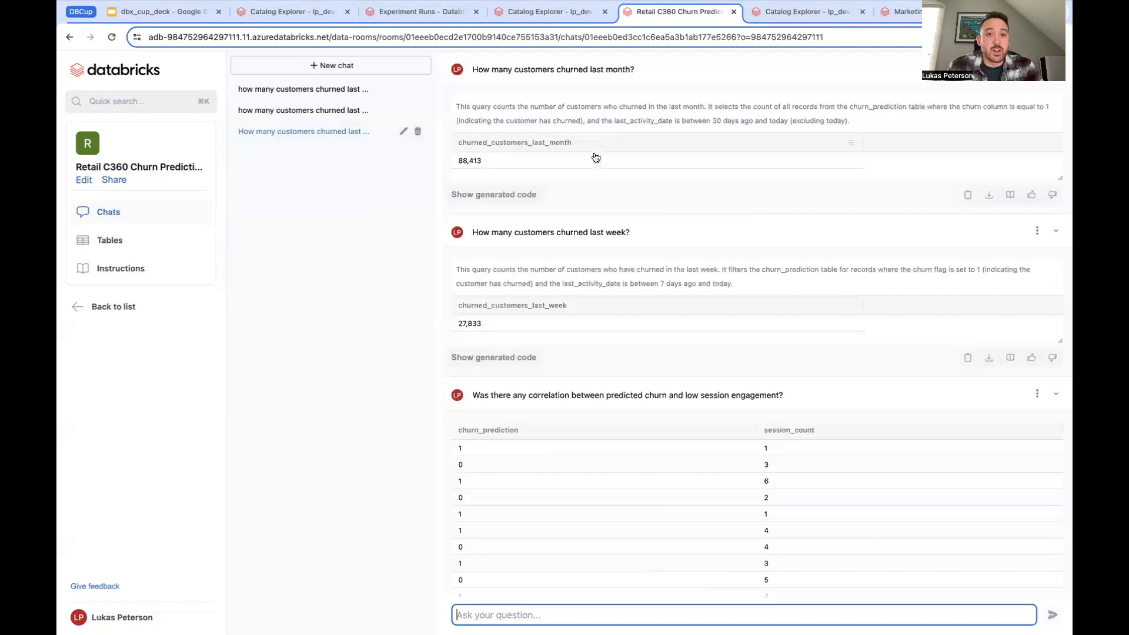
pyautogui.scroll(-2, 606, 196)
pyautogui.scroll(-5, 606, 197)
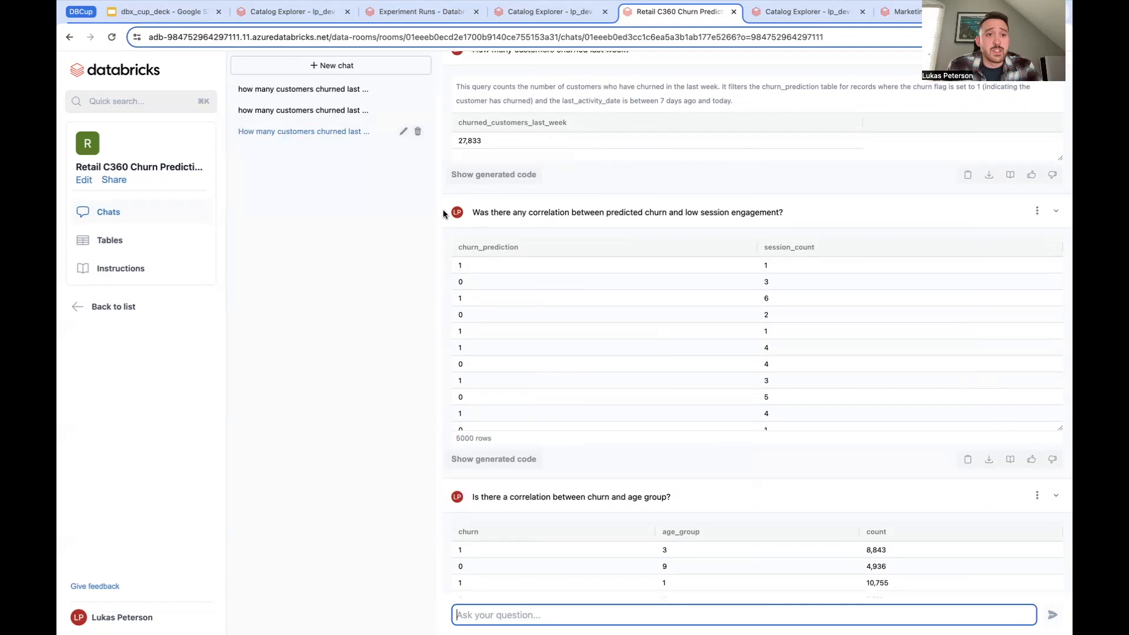
pyautogui.scroll(-3, 442, 209)
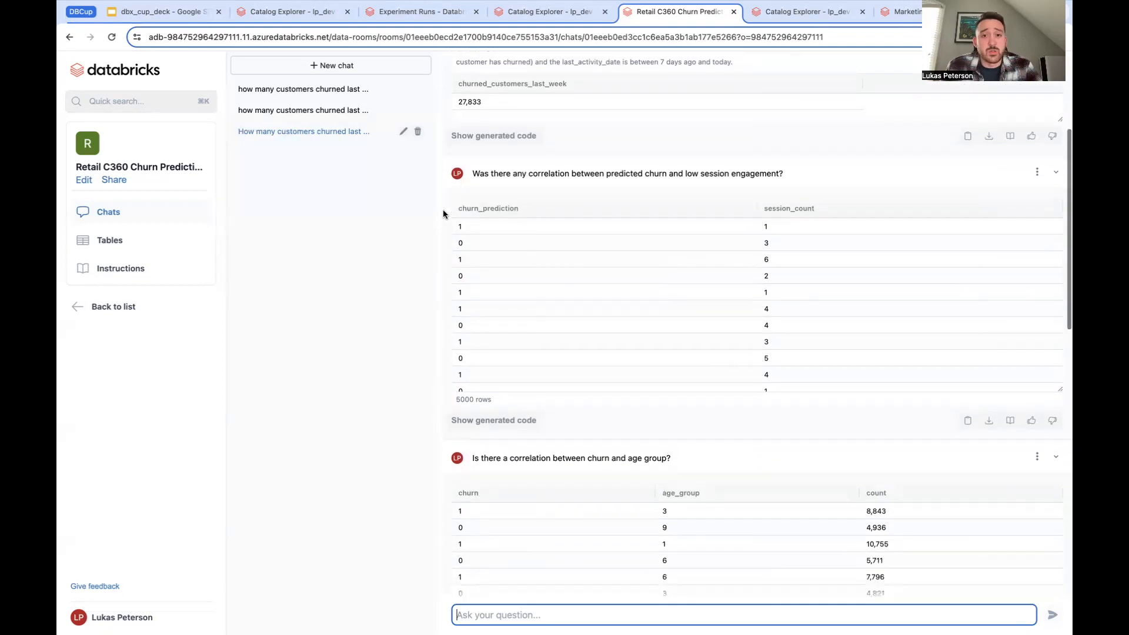
pyautogui.scroll(-5, 443, 210)
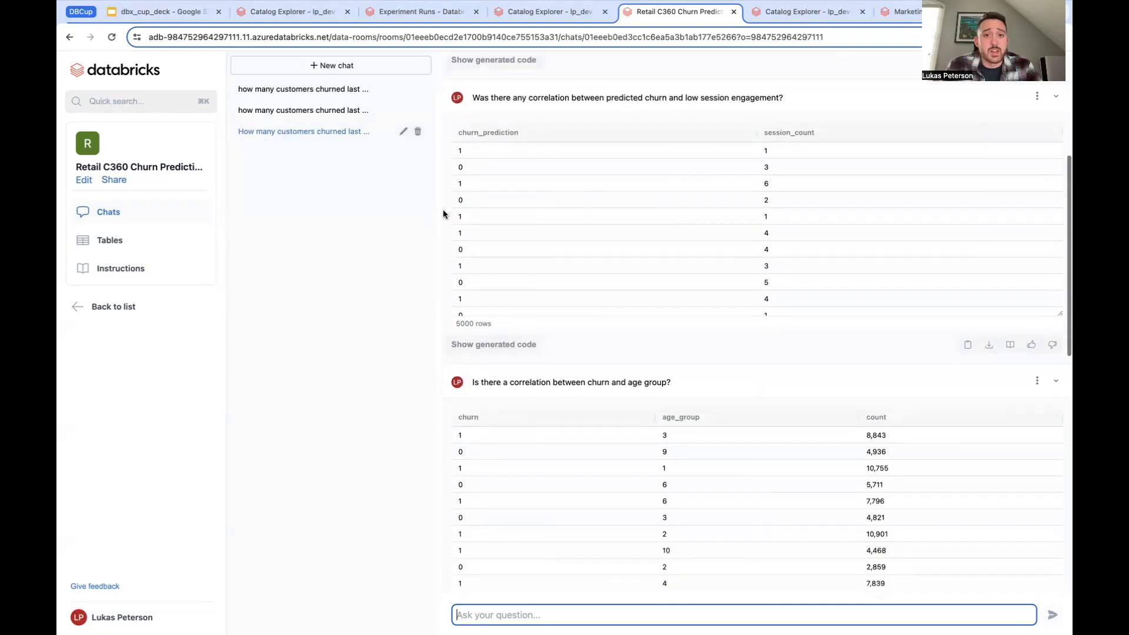
pyautogui.scroll(-6, 443, 211)
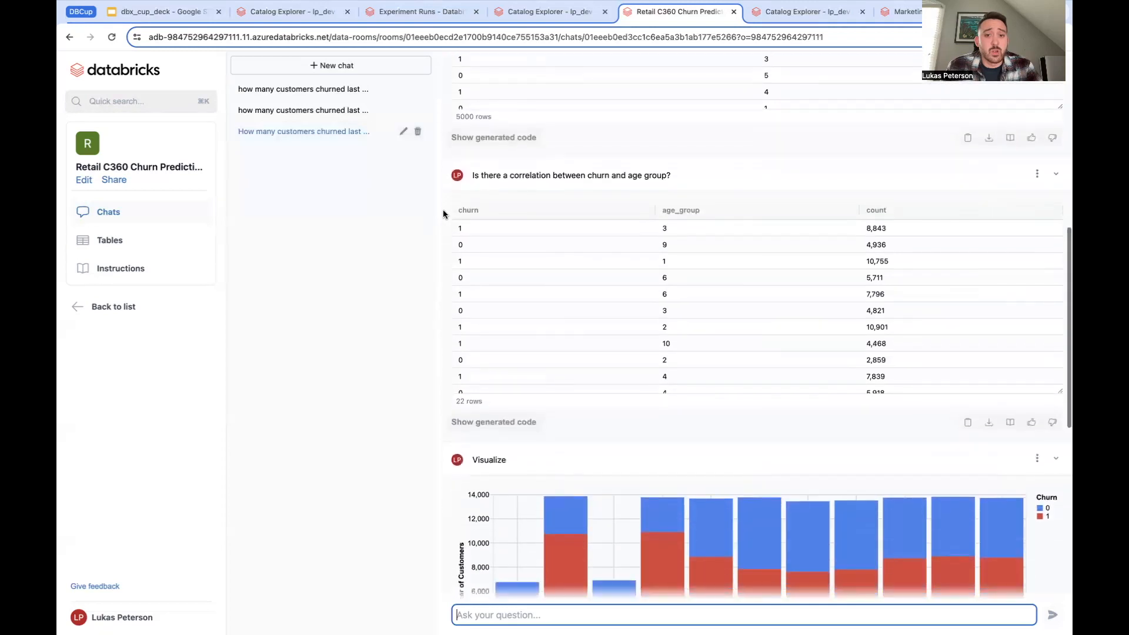
pyautogui.scroll(-8, 443, 210)
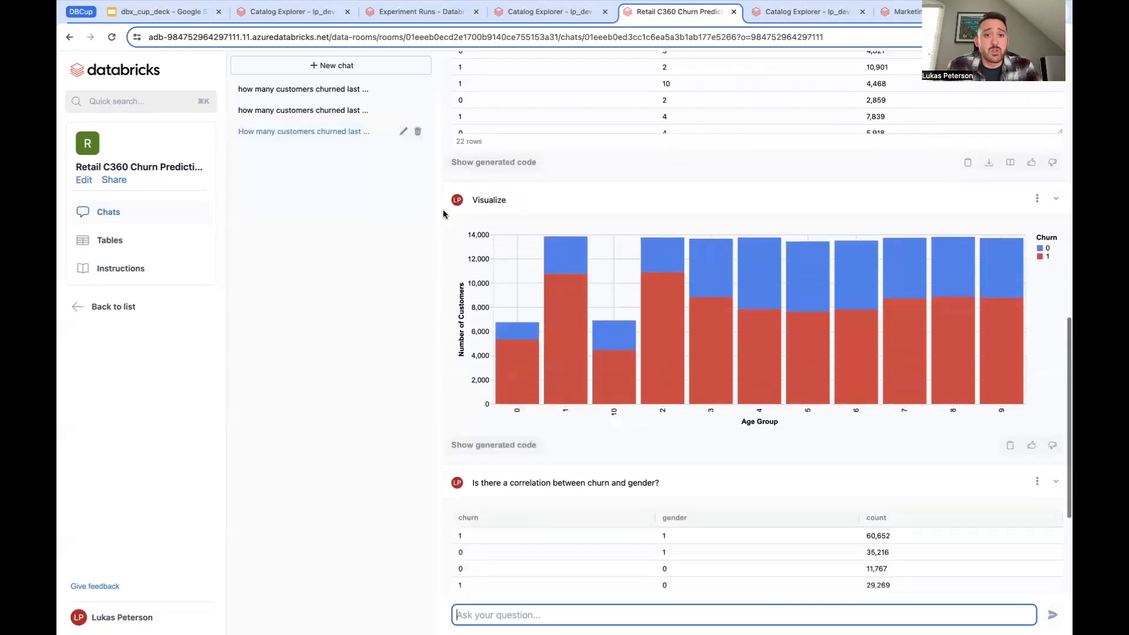
pyautogui.scroll(-7, 443, 212)
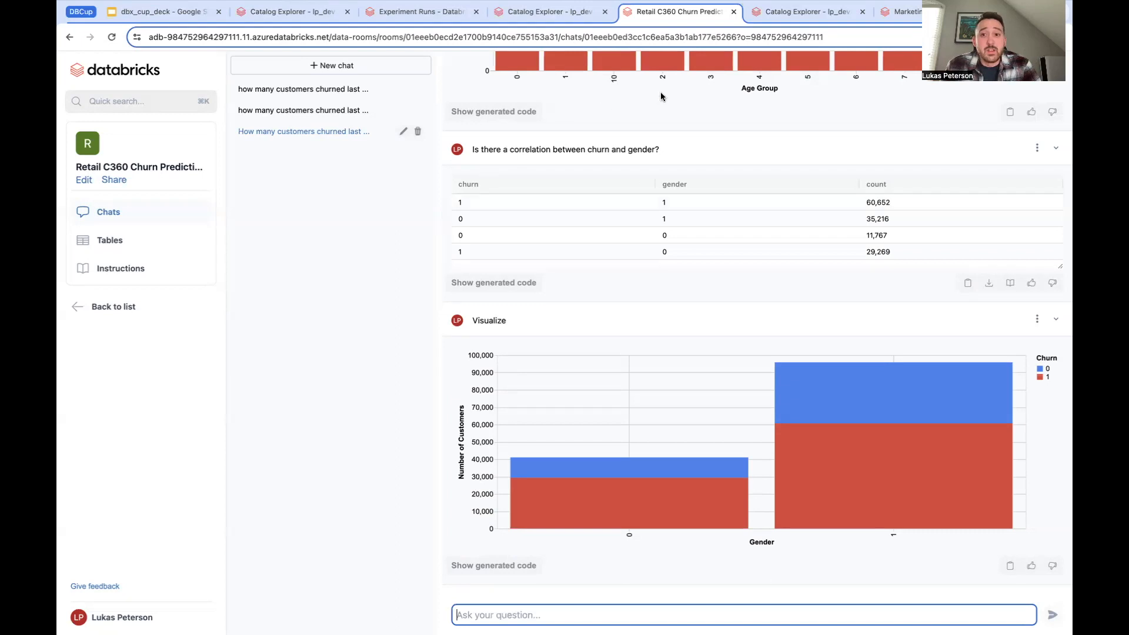
# Open the churn_customers_marketing table in lp_dev.retail_c360_churn and view its online table creation options without creating one
pyautogui.click(788, 13)
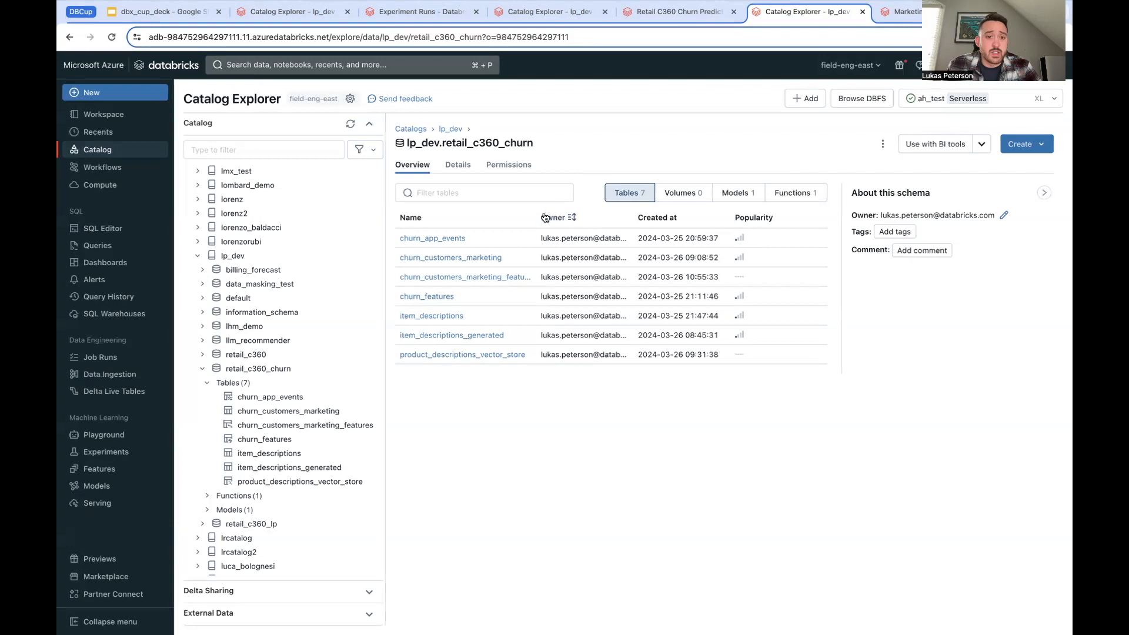
pyautogui.click(489, 258)
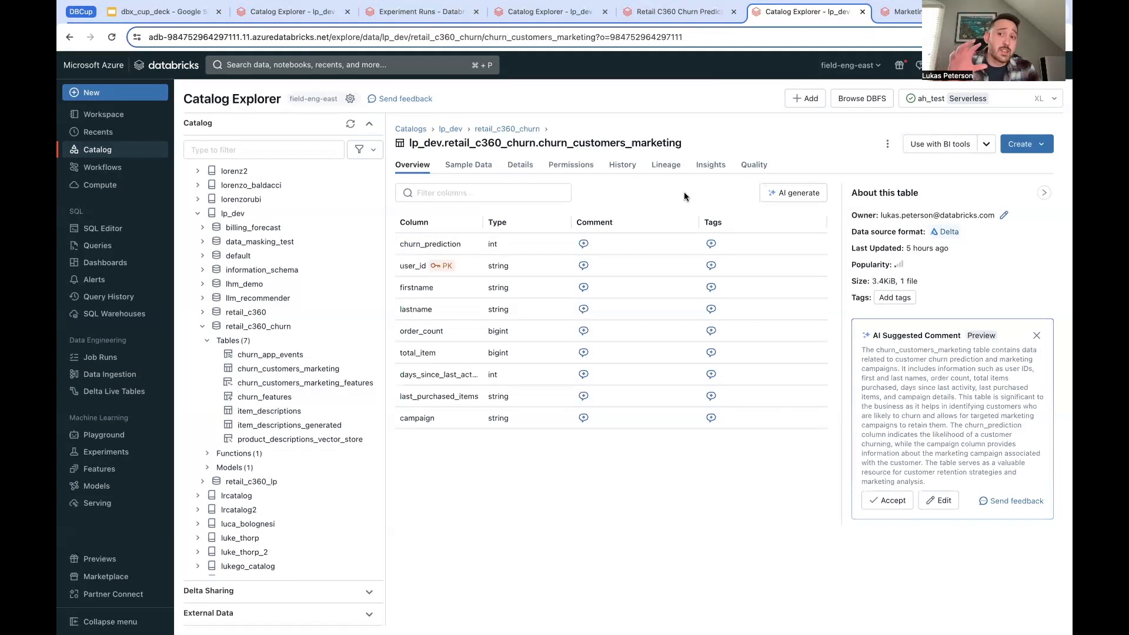
pyautogui.click(889, 144)
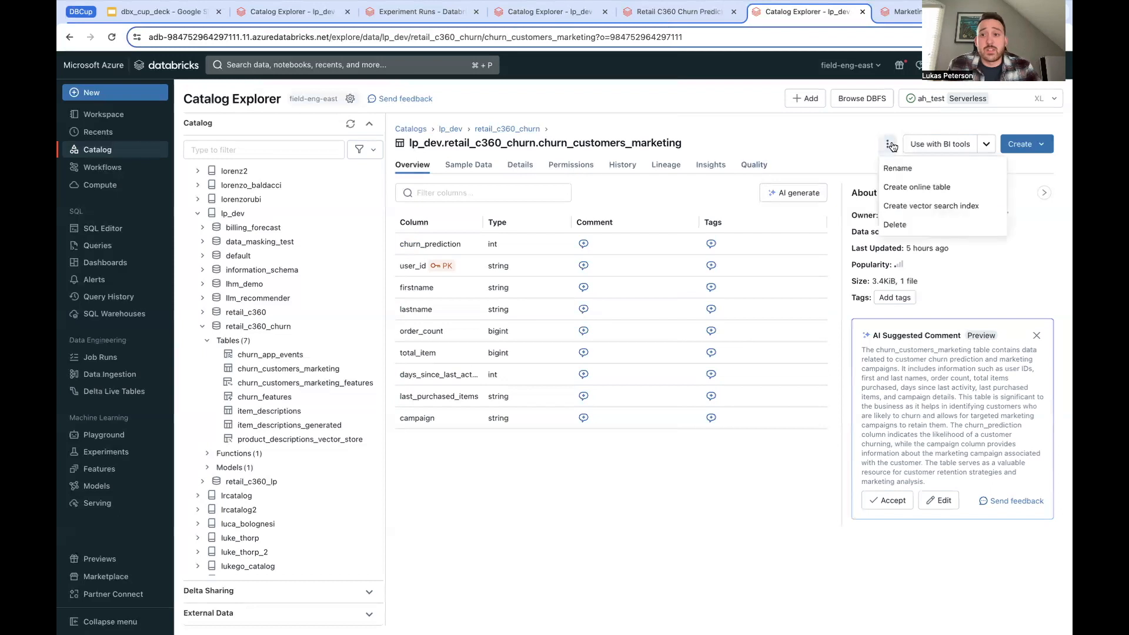
pyautogui.click(911, 187)
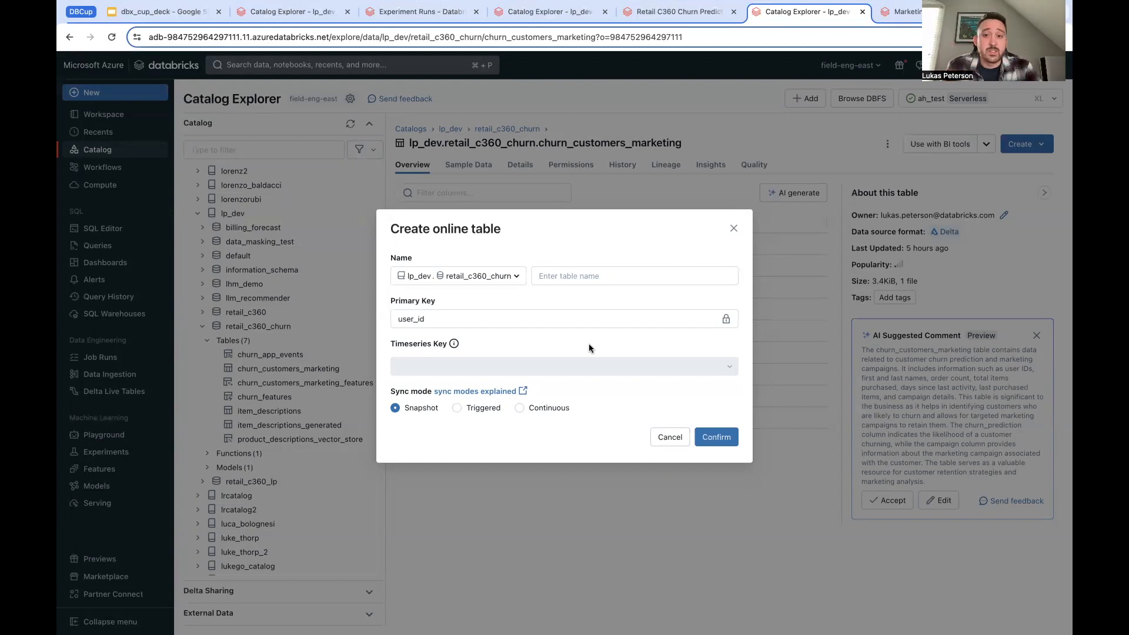
pyautogui.click(735, 228)
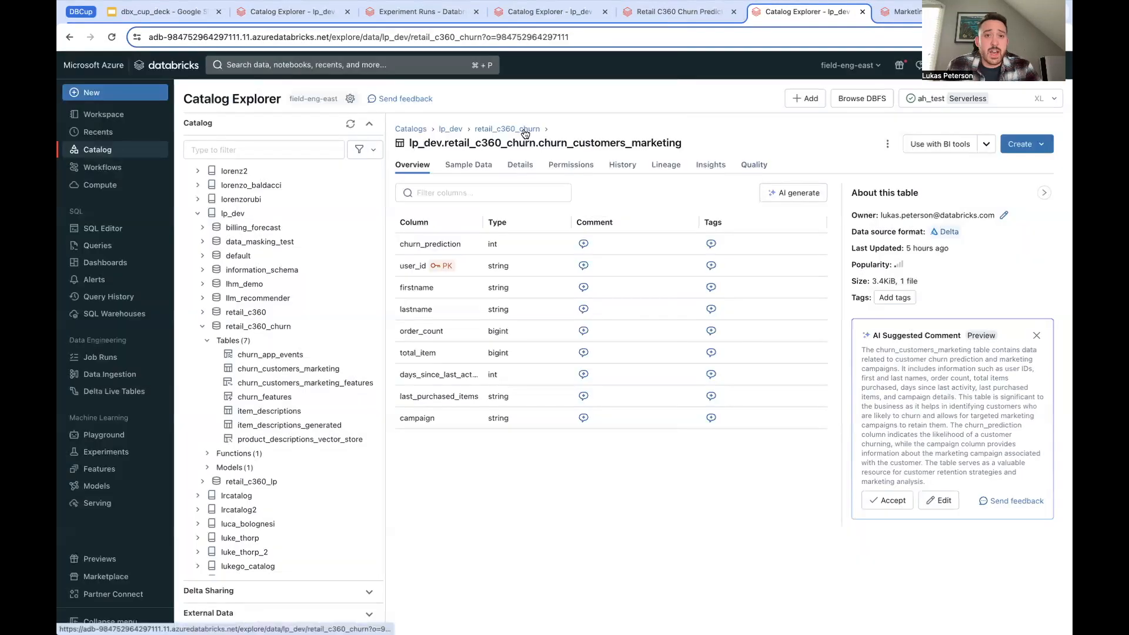
# Open the item_descriptions_generated table's sample data and read the full descriptions of Everyday Running T-Shirt and Vapor SPEED
pyautogui.click(525, 128)
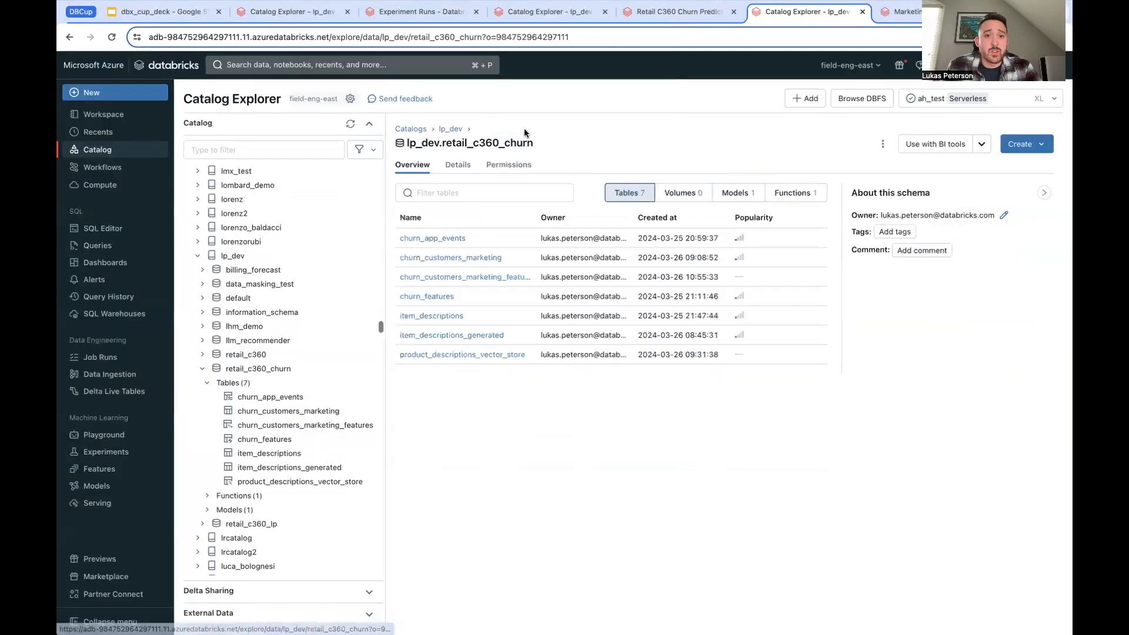
pyautogui.click(475, 336)
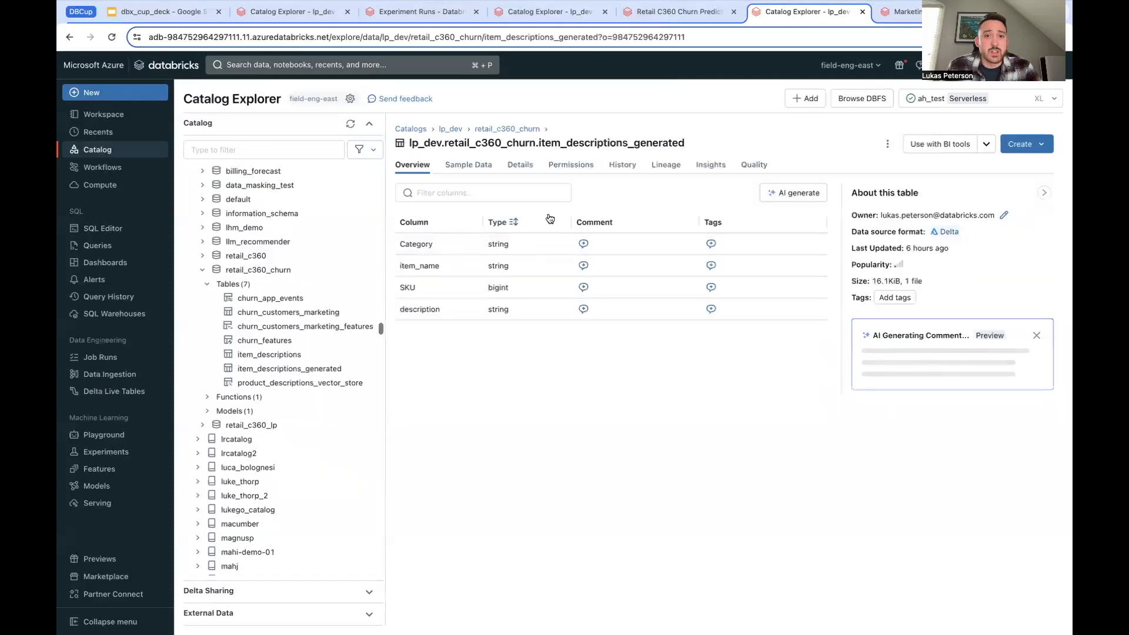
pyautogui.click(469, 165)
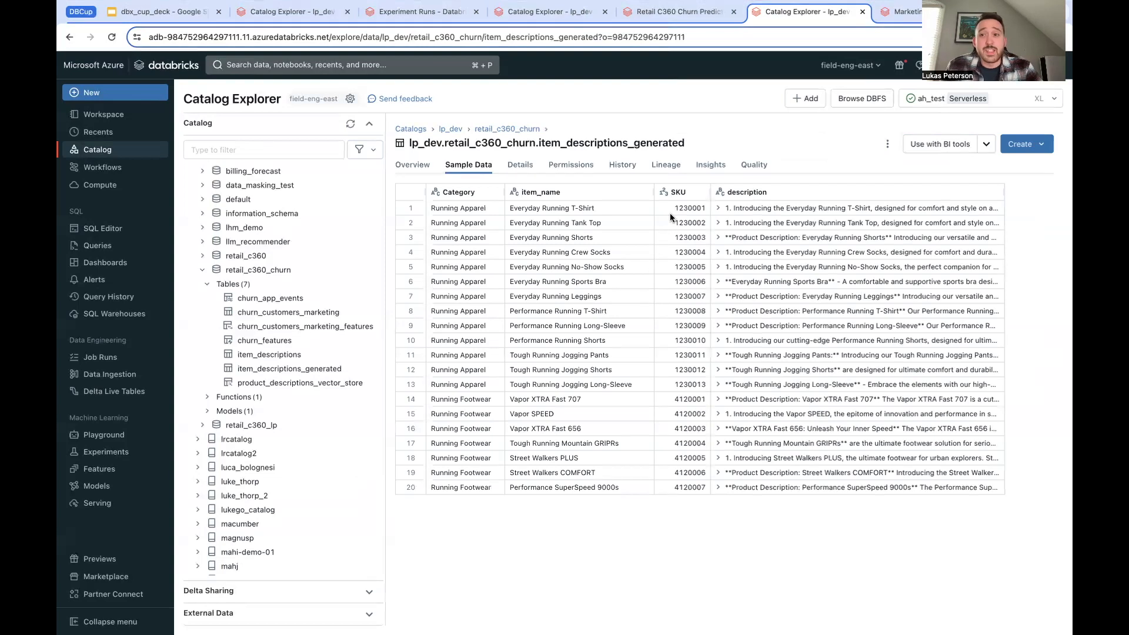
pyautogui.click(718, 209)
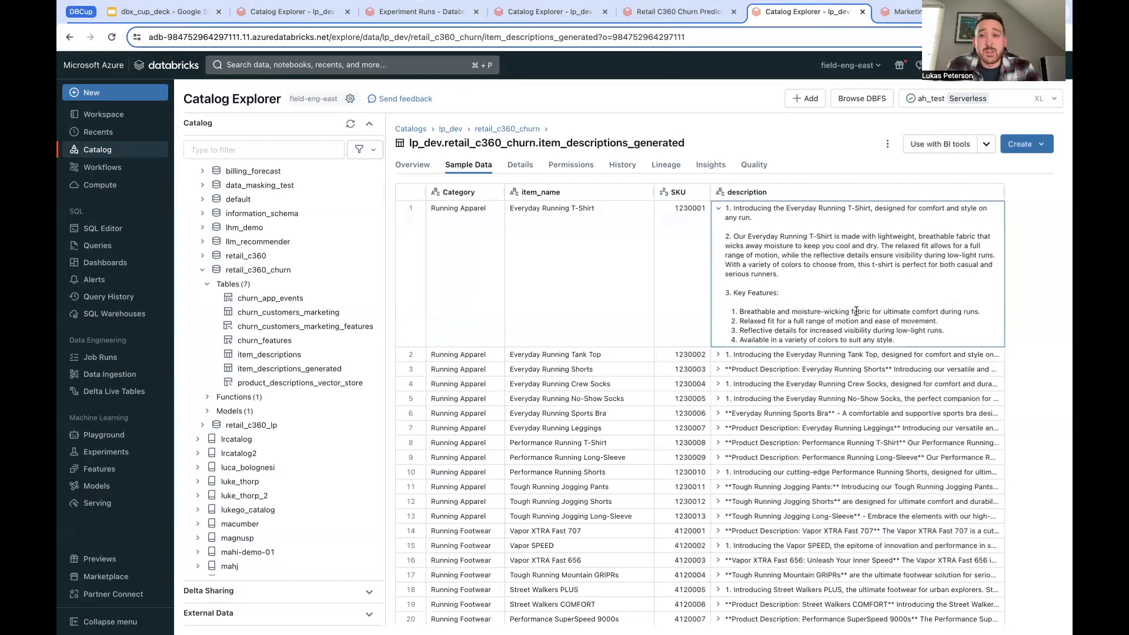
pyautogui.scroll(-1, 856, 311)
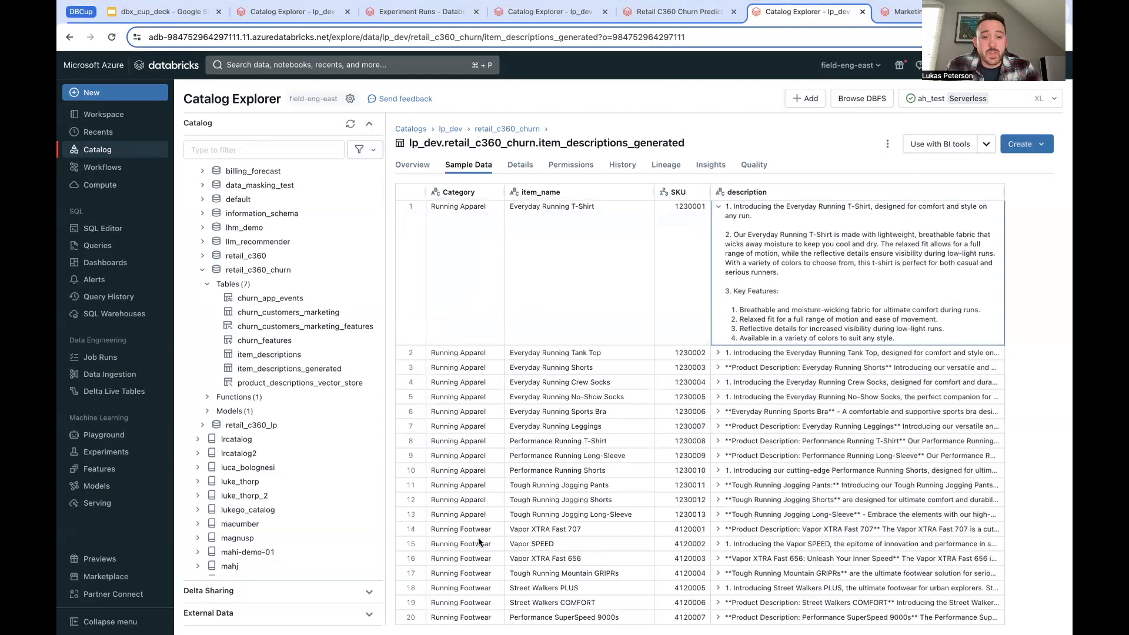
pyautogui.click(718, 544)
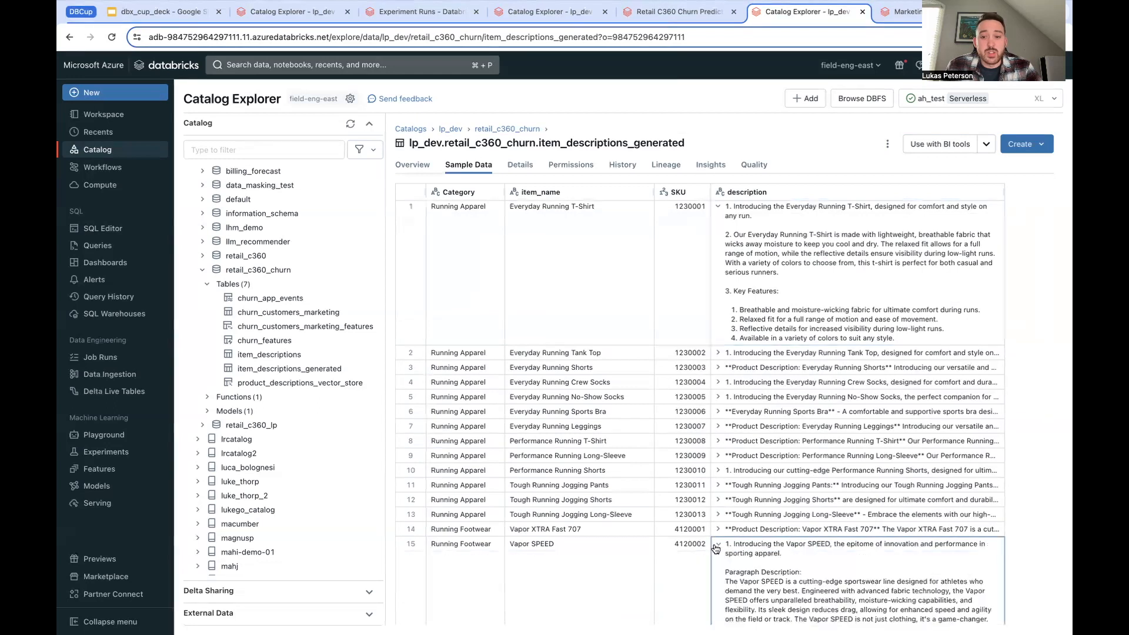
pyautogui.scroll(-5, 715, 548)
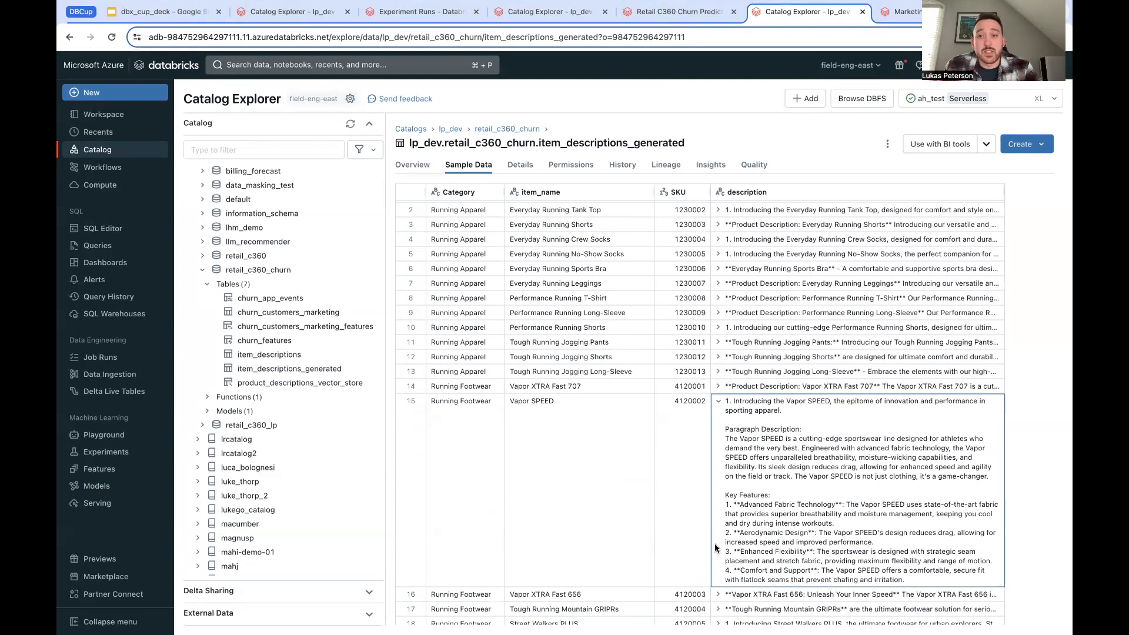
# View the vector search index creation options for the item_descriptions_generated table without creating an index
pyautogui.click(889, 145)
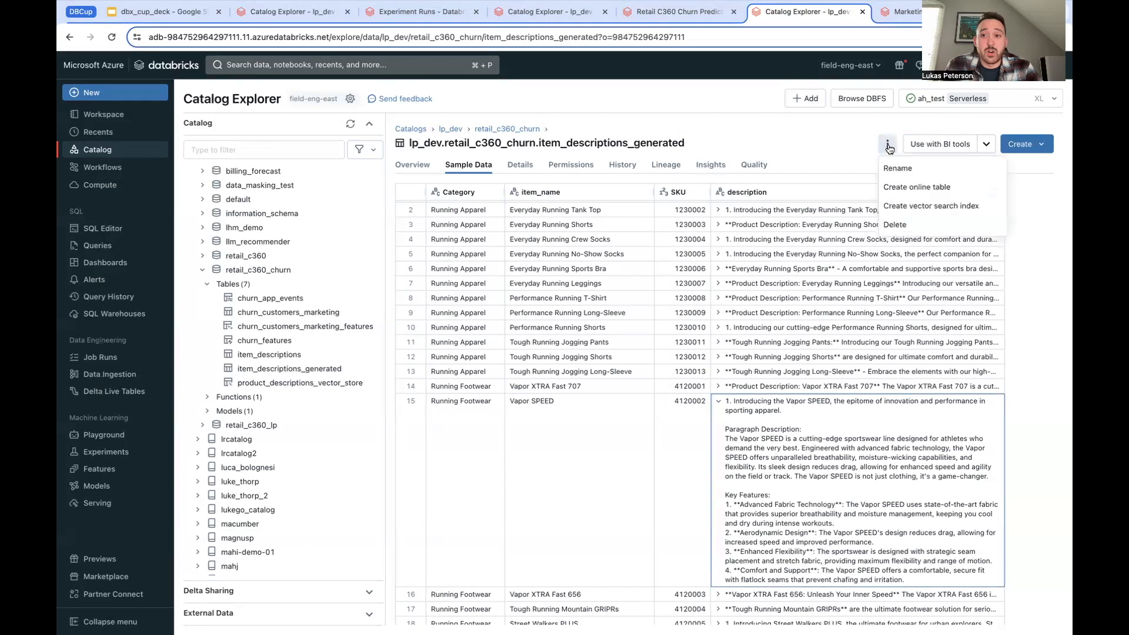
pyautogui.click(933, 207)
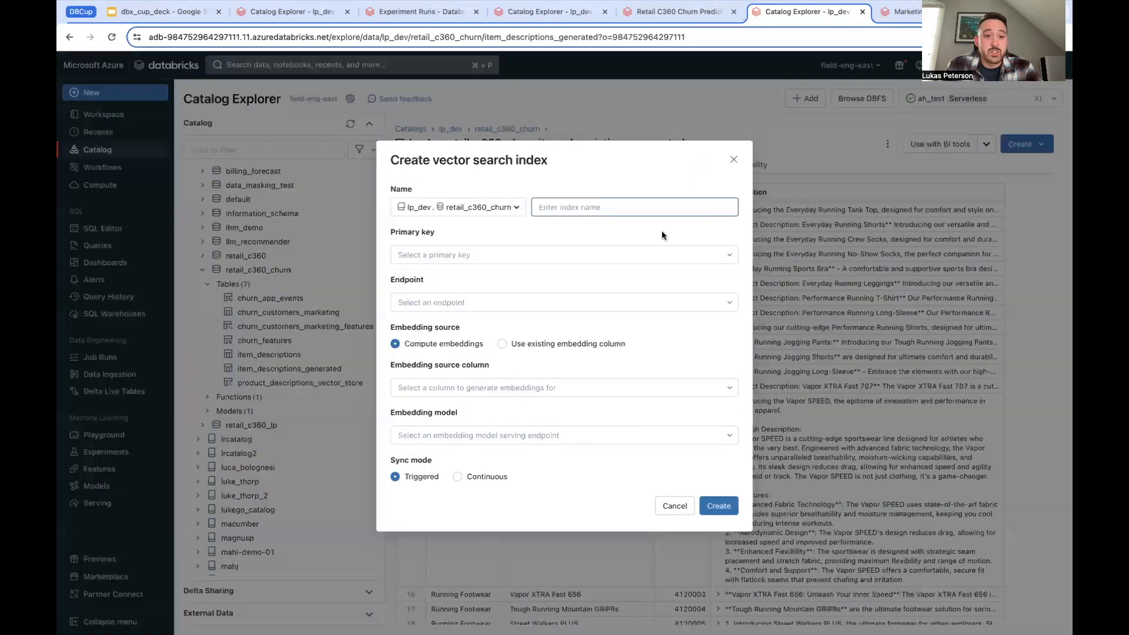
pyautogui.click(661, 236)
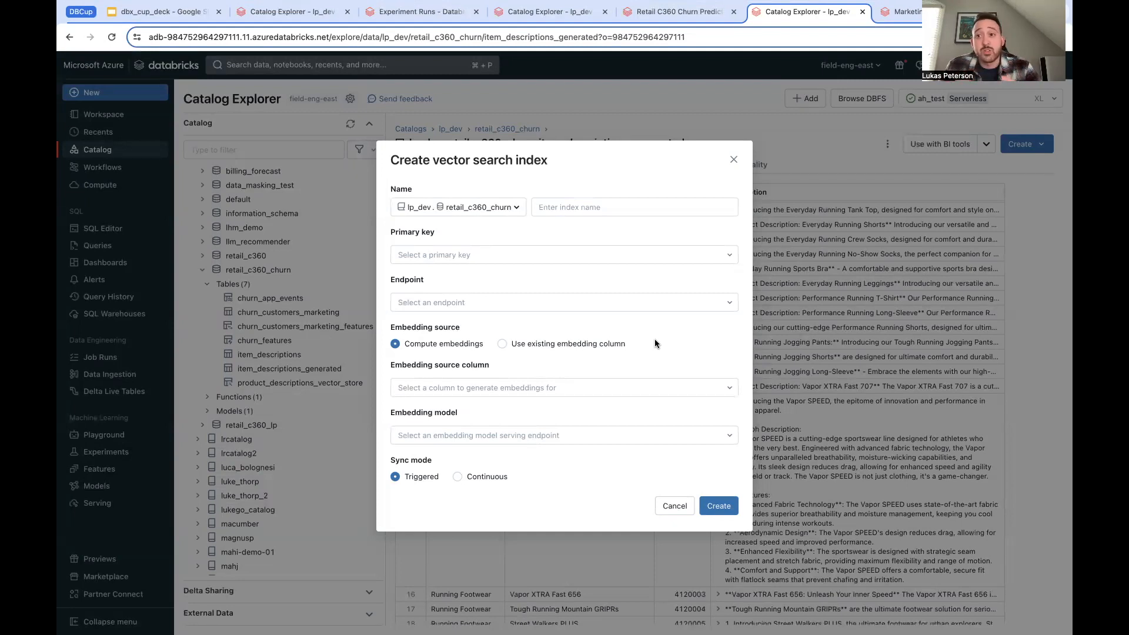
pyautogui.click(733, 159)
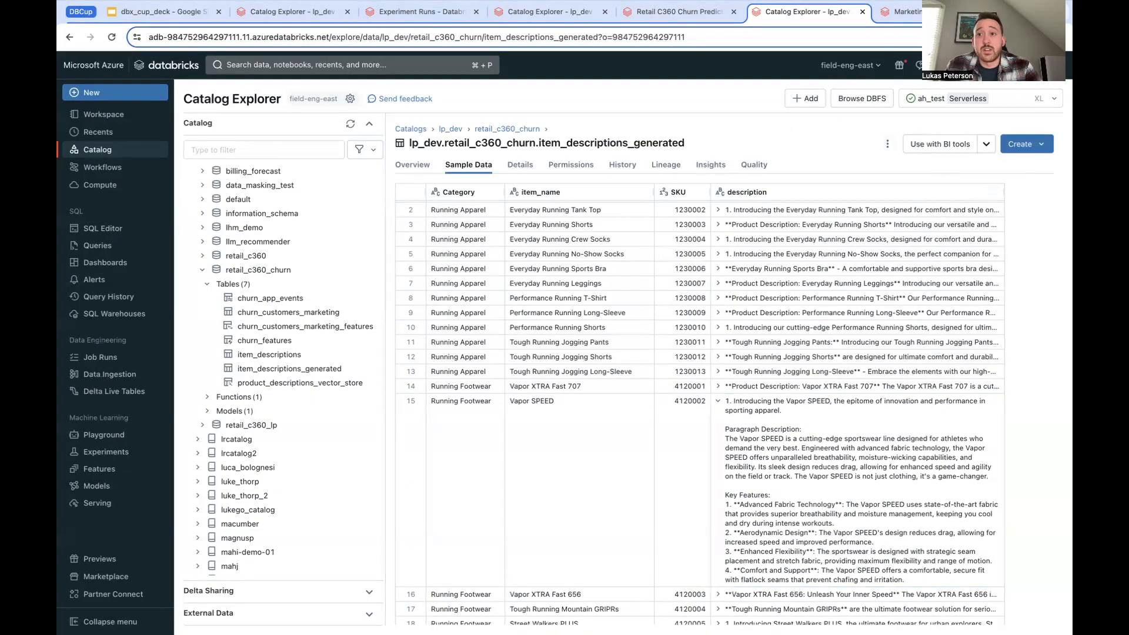
# Open the Marketing Customer Outreach RAG notebook and examine its feature serving code and the llama-2-70b-chat model section
pyautogui.click(900, 12)
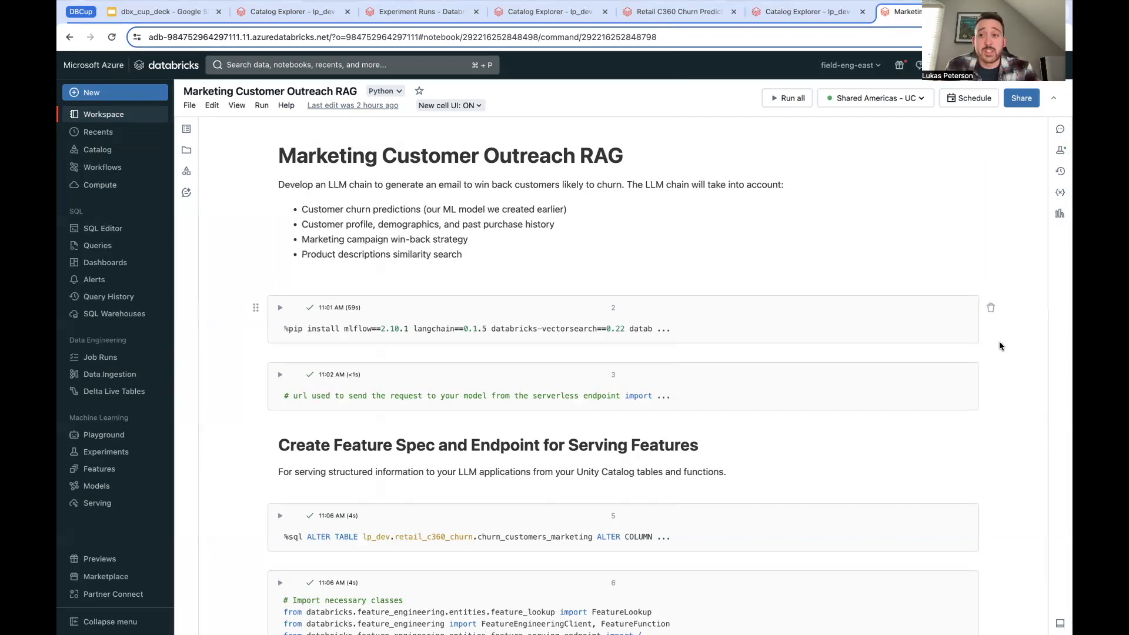
pyautogui.scroll(-2, 999, 344)
pyautogui.scroll(-3, 998, 350)
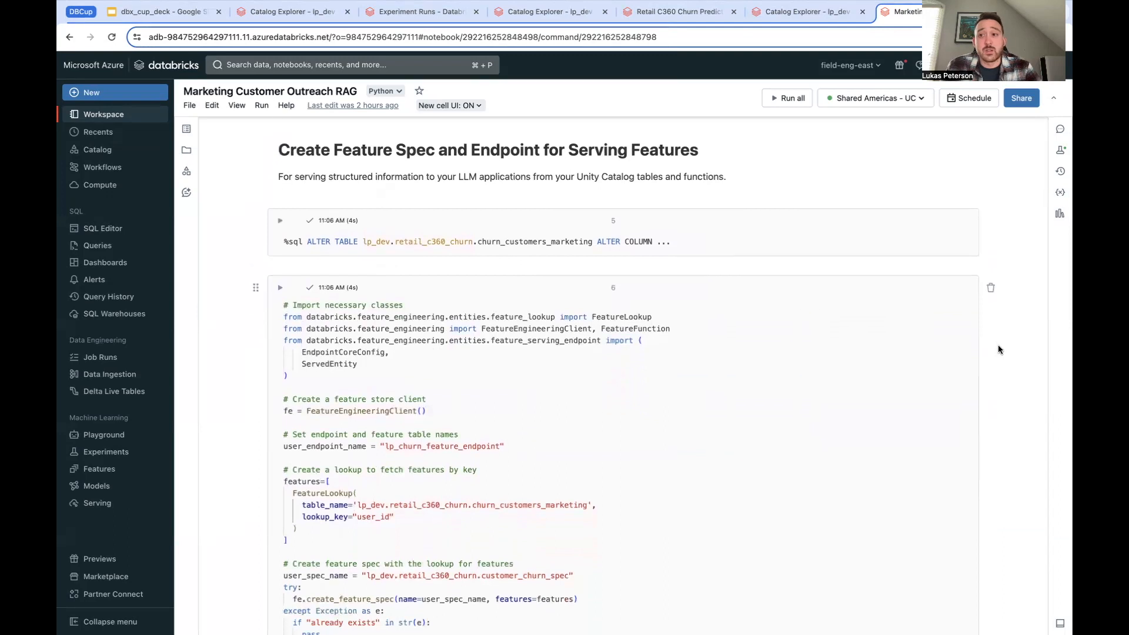
pyautogui.scroll(-1, 997, 350)
pyautogui.scroll(-4, 998, 349)
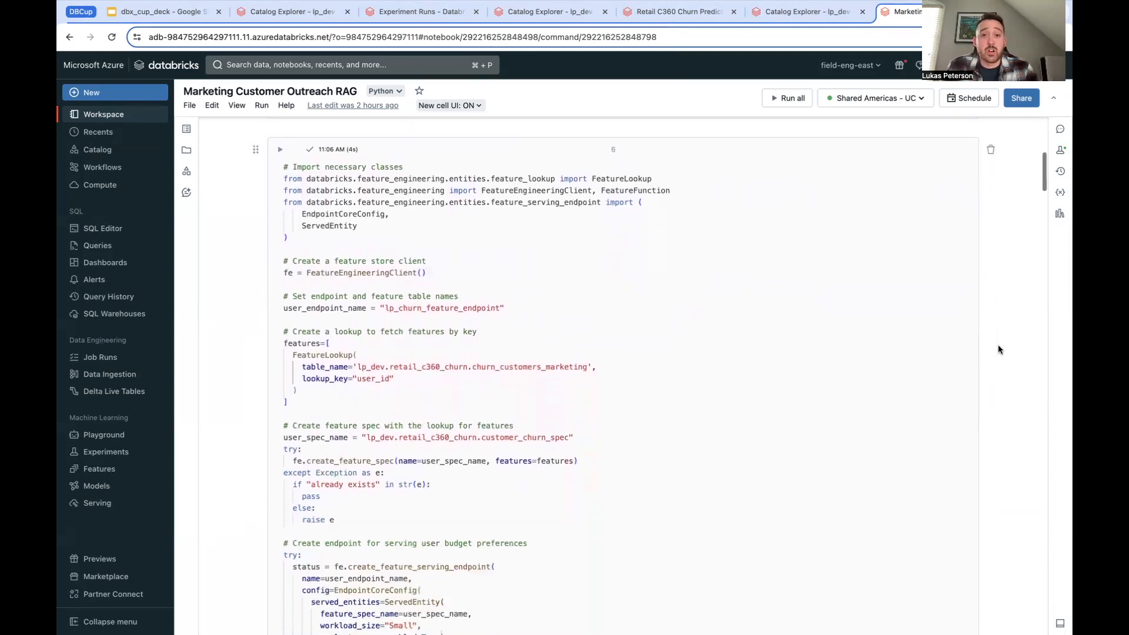
pyautogui.scroll(-1, 998, 350)
pyautogui.moveTo(1044, 193); pyautogui.dragTo(1032, 333)
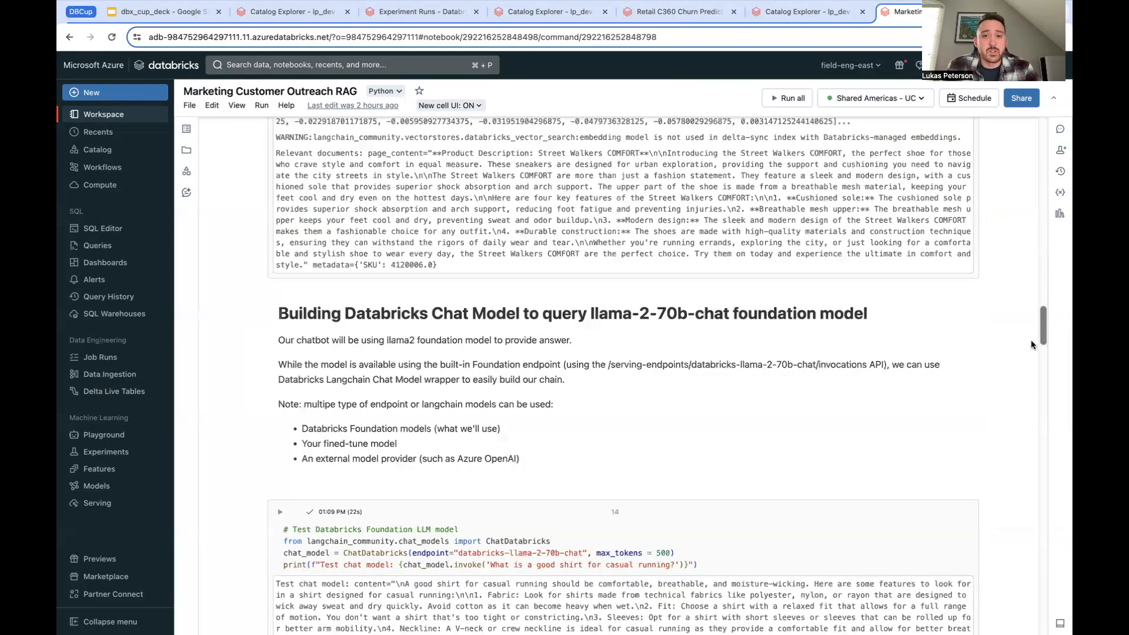
pyautogui.scroll(-3, 1032, 341)
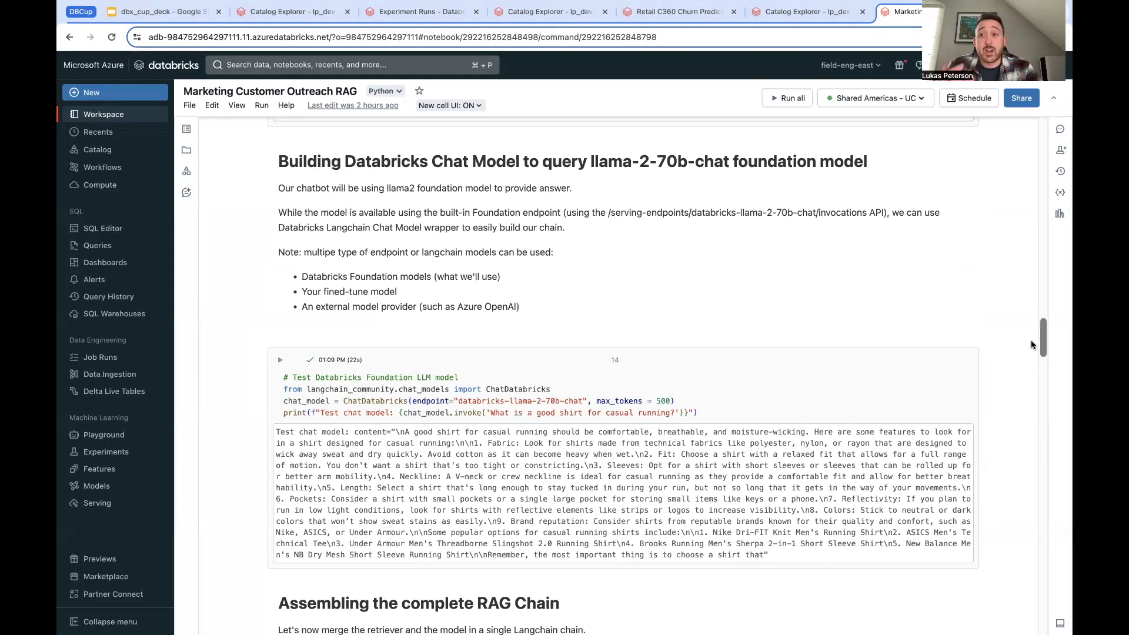
# Examine the RAG chain assembly code and the prompt template's three instructions on the customer's first name, purchase history and marketing campaign
pyautogui.scroll(-3, 1031, 344)
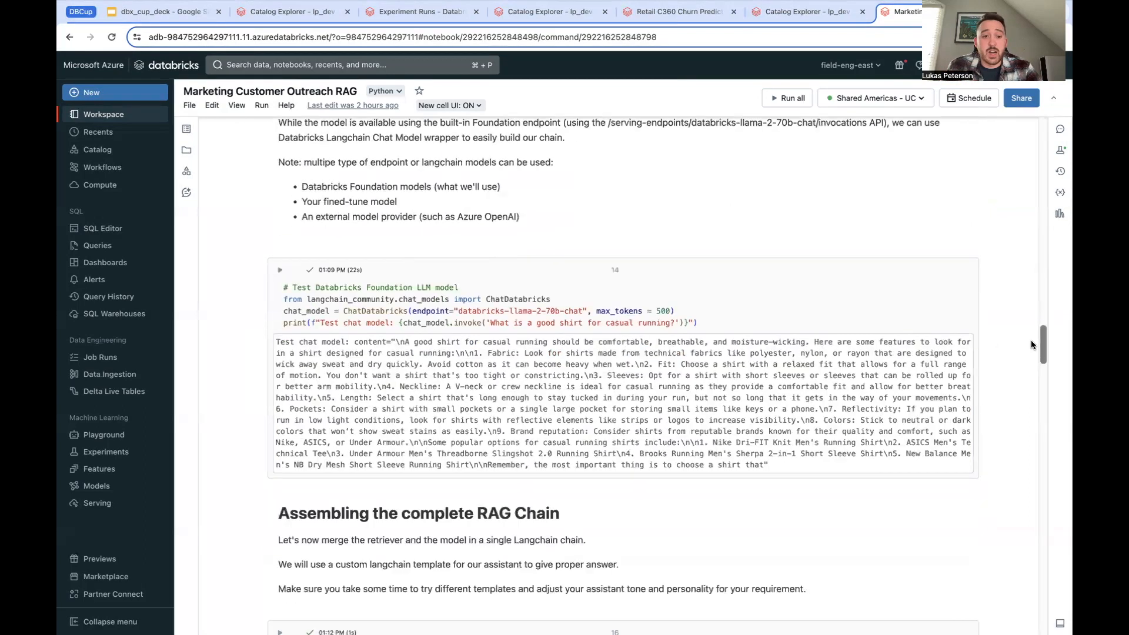
pyautogui.scroll(-4, 1031, 344)
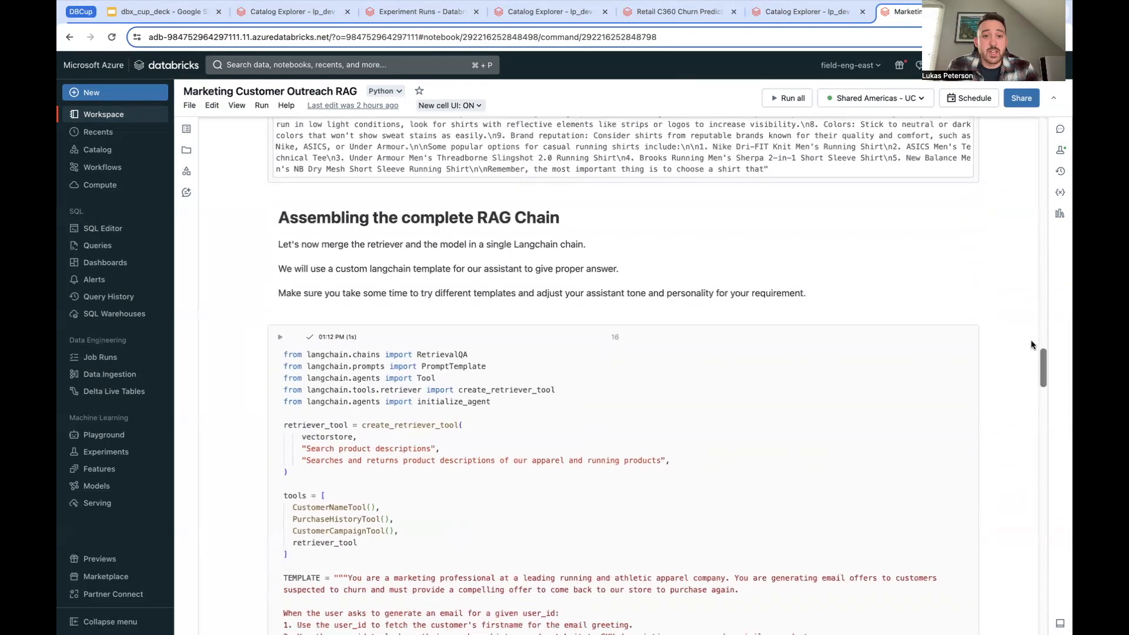
pyautogui.scroll(-1, 1031, 345)
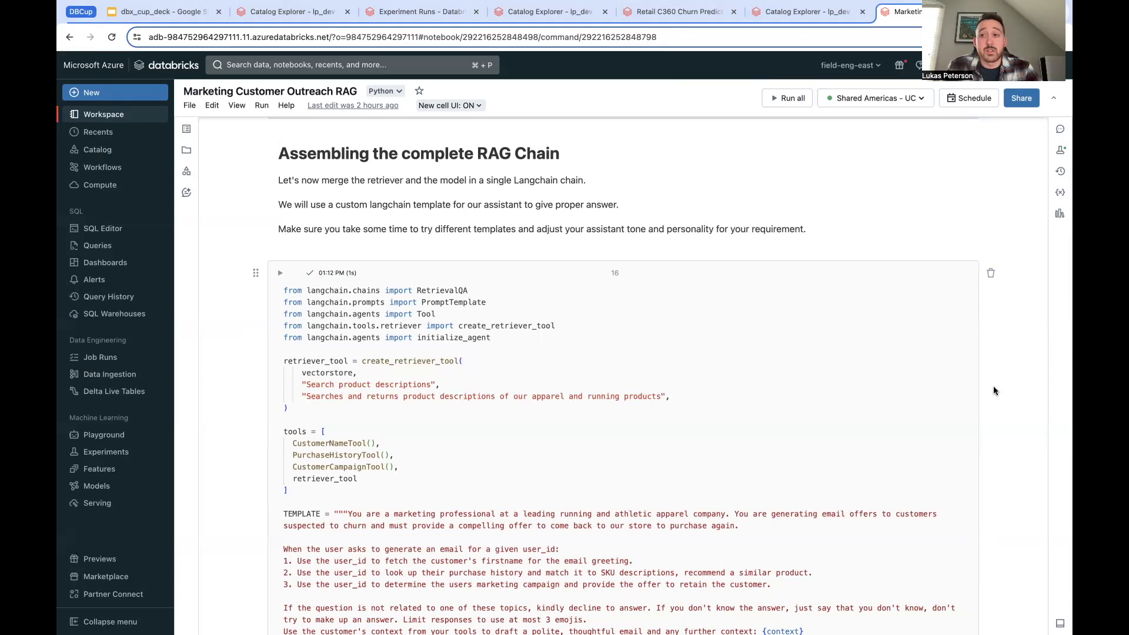
pyautogui.scroll(-3, 994, 390)
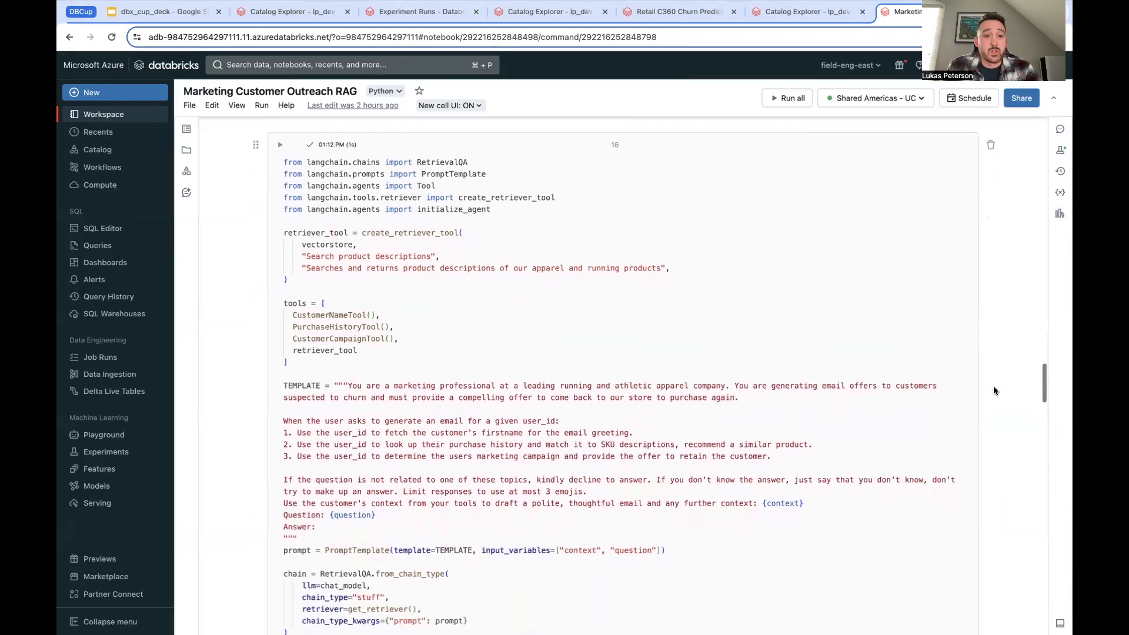
pyautogui.scroll(-2, 993, 391)
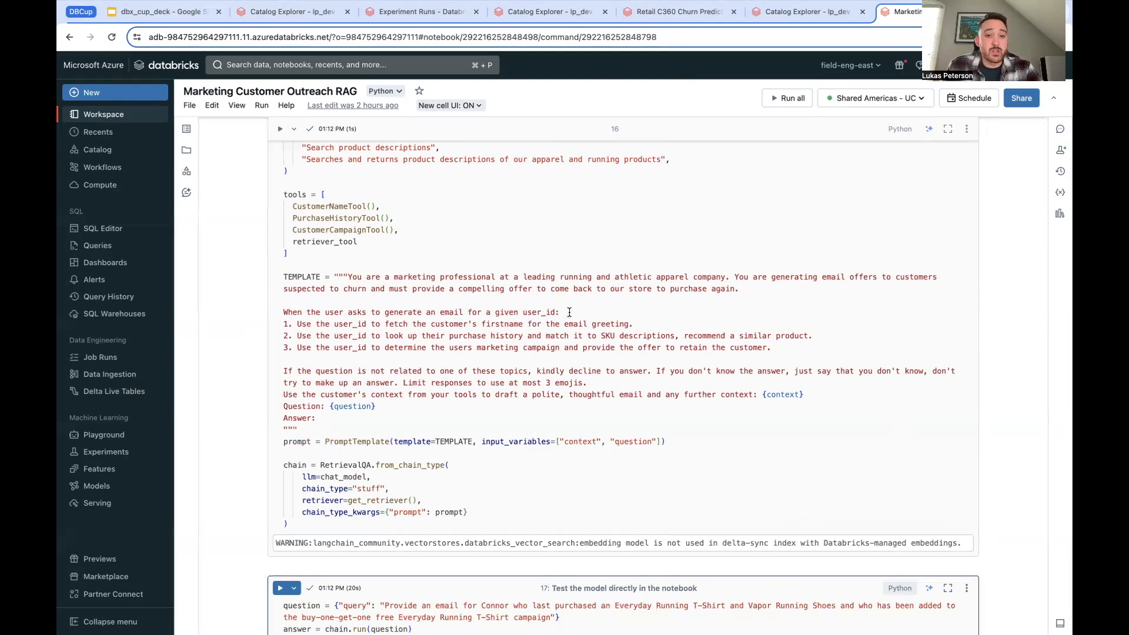
pyautogui.moveTo(633, 324); pyautogui.dragTo(481, 327)
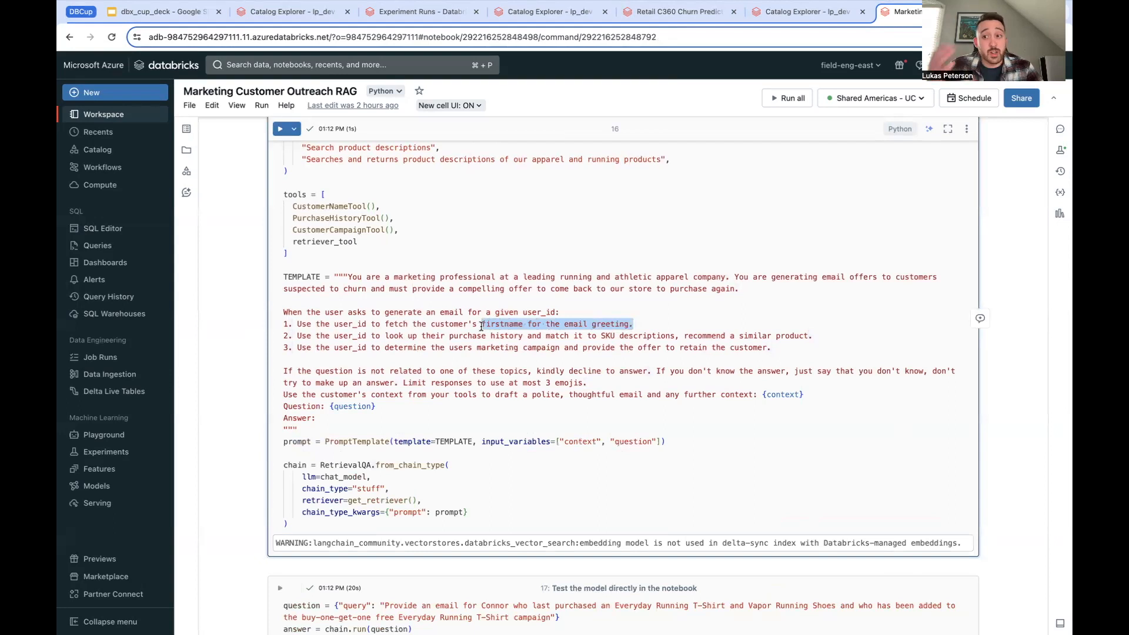
pyautogui.moveTo(450, 336); pyautogui.dragTo(577, 336)
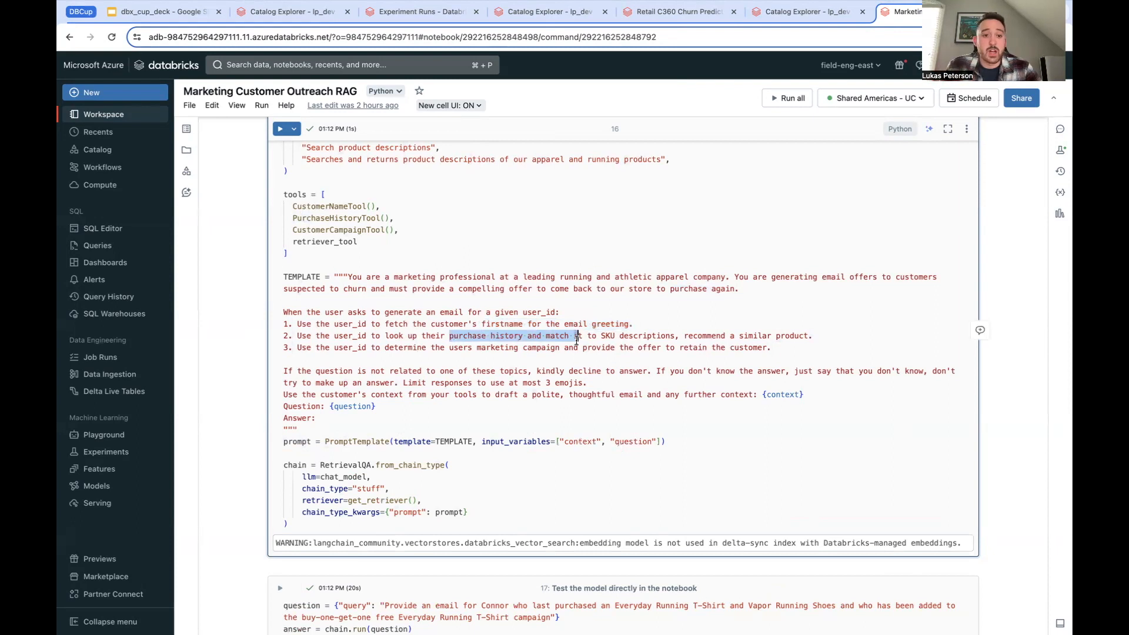
pyautogui.moveTo(477, 351); pyautogui.dragTo(565, 351)
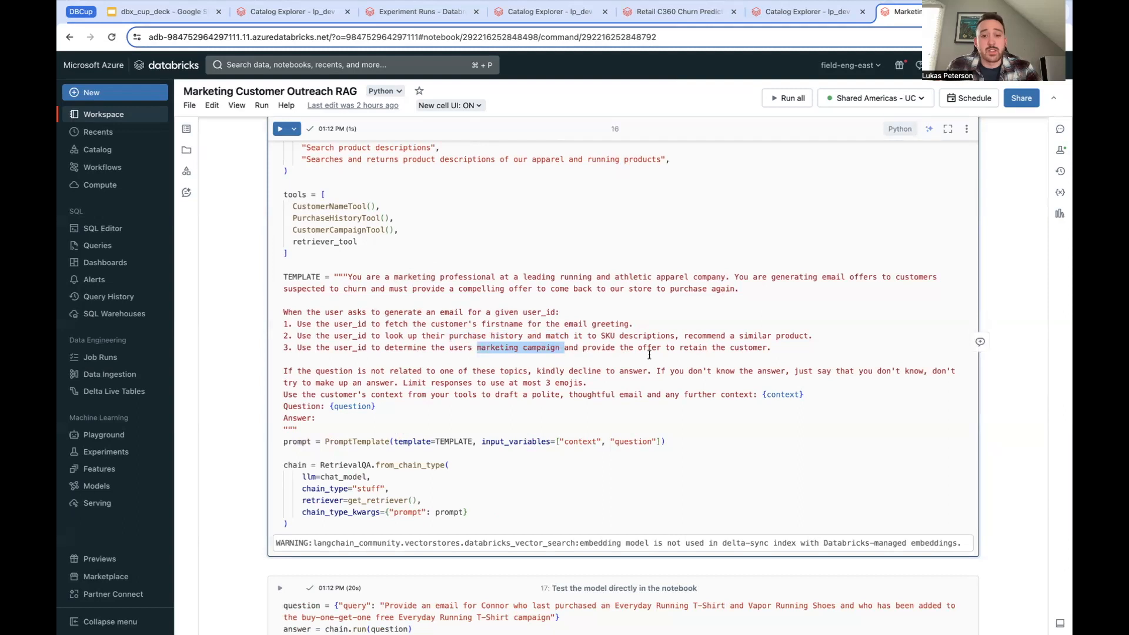
# Read the direct model test cell's query and the generated buy-one-get-one free marketing email in its output
pyautogui.scroll(-3, 641, 458)
pyautogui.scroll(-3, 640, 458)
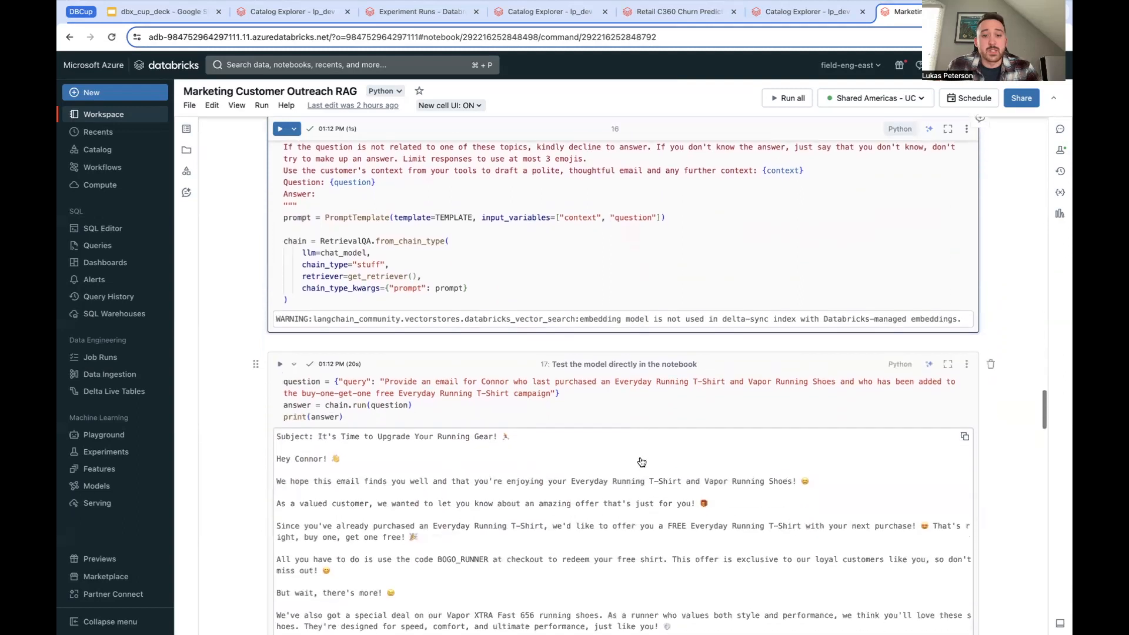
pyautogui.scroll(-1, 641, 462)
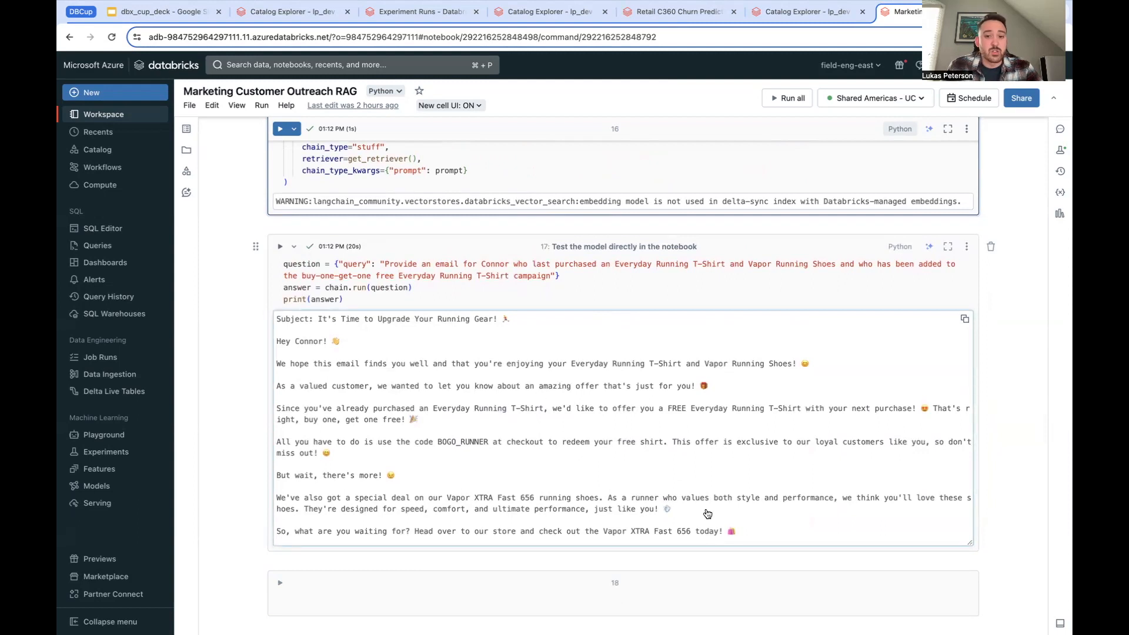
pyautogui.scroll(-3, 771, 535)
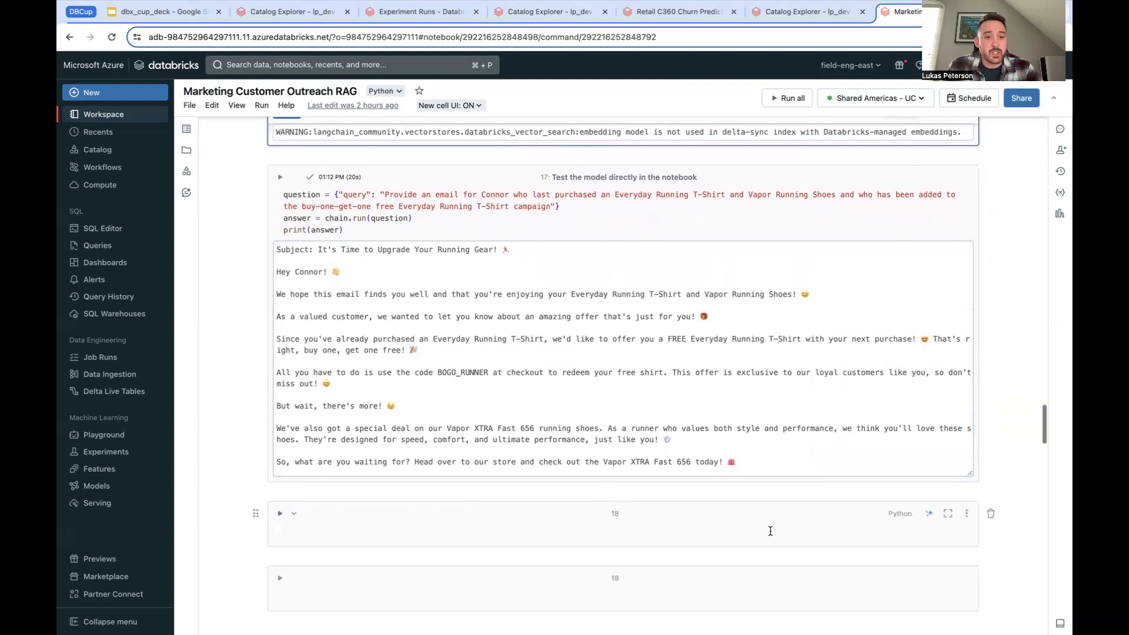